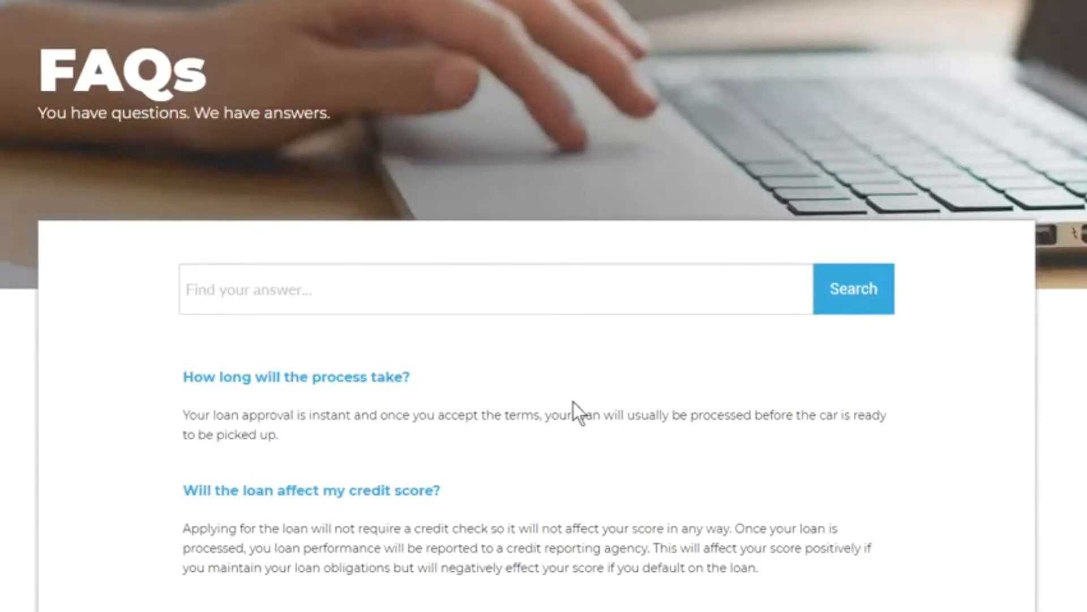
Step: Expand several questions in the Auto Repair Loans section of the public FAQ page and review their answers
scroll(286, 366, down, 15)
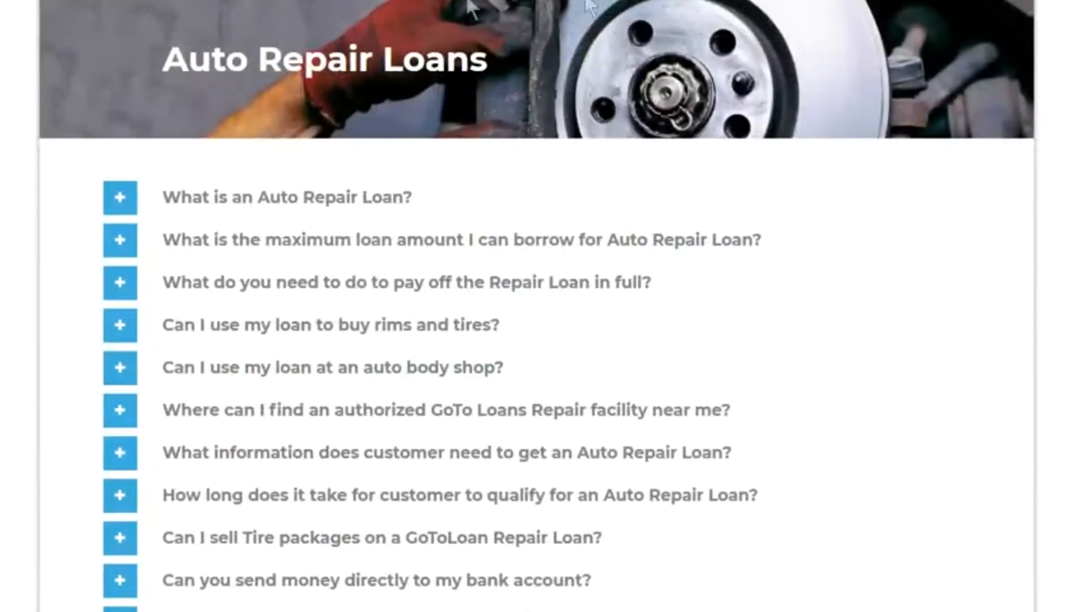
drag(488, 56, 227, 27)
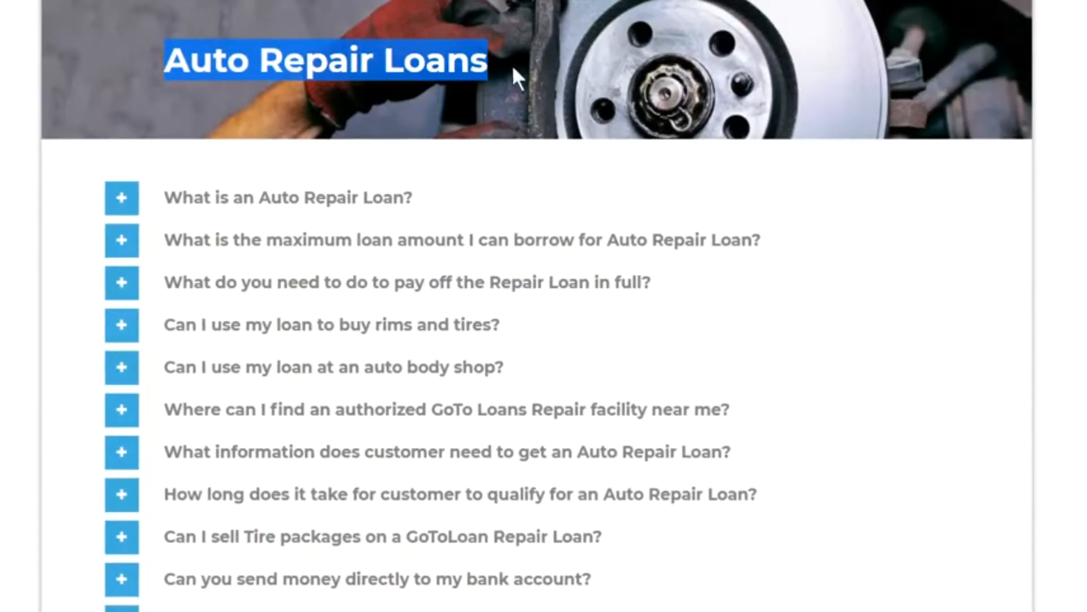
click(507, 85)
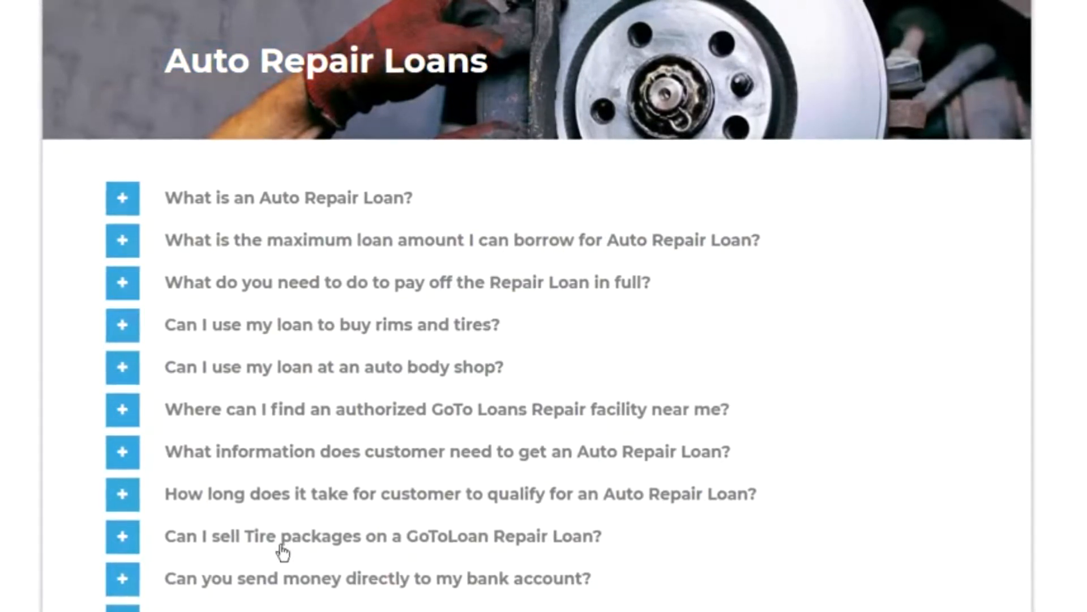
click(315, 497)
click(265, 453)
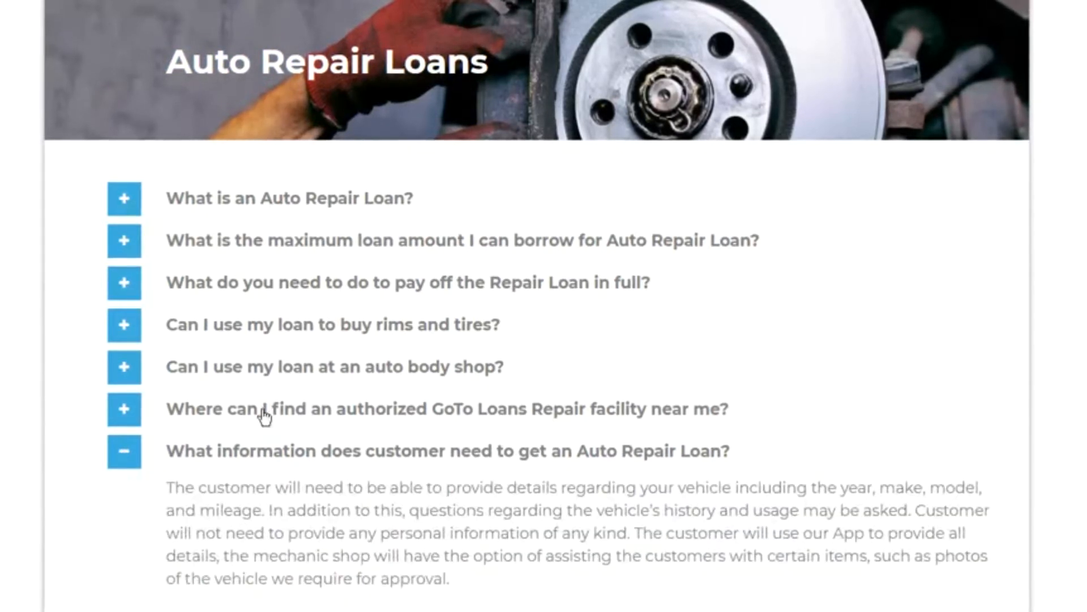
click(262, 410)
click(260, 365)
click(260, 324)
click(256, 283)
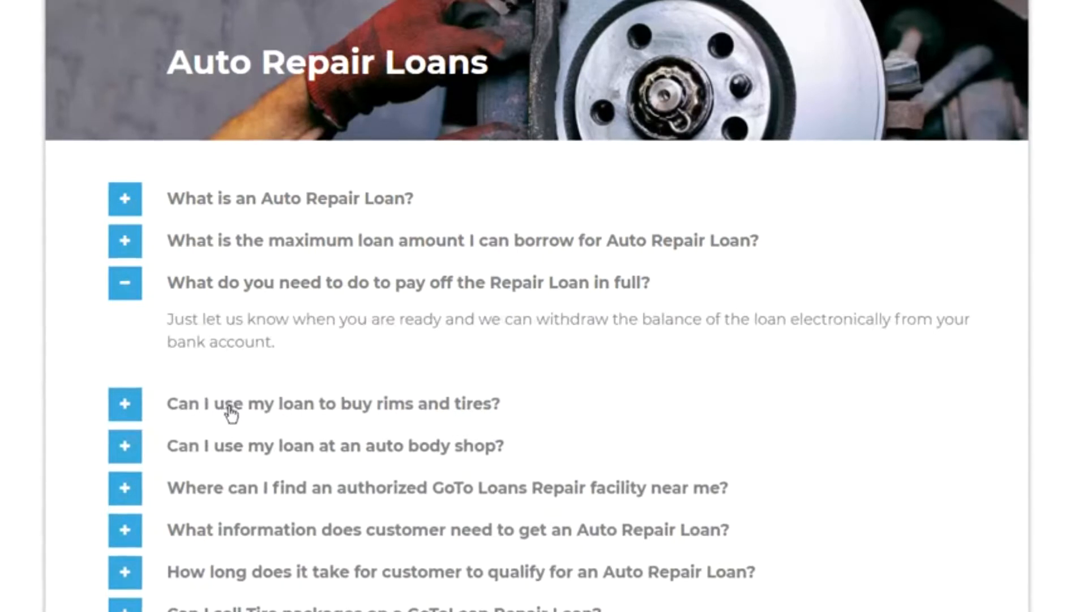
click(232, 408)
click(235, 424)
click(242, 511)
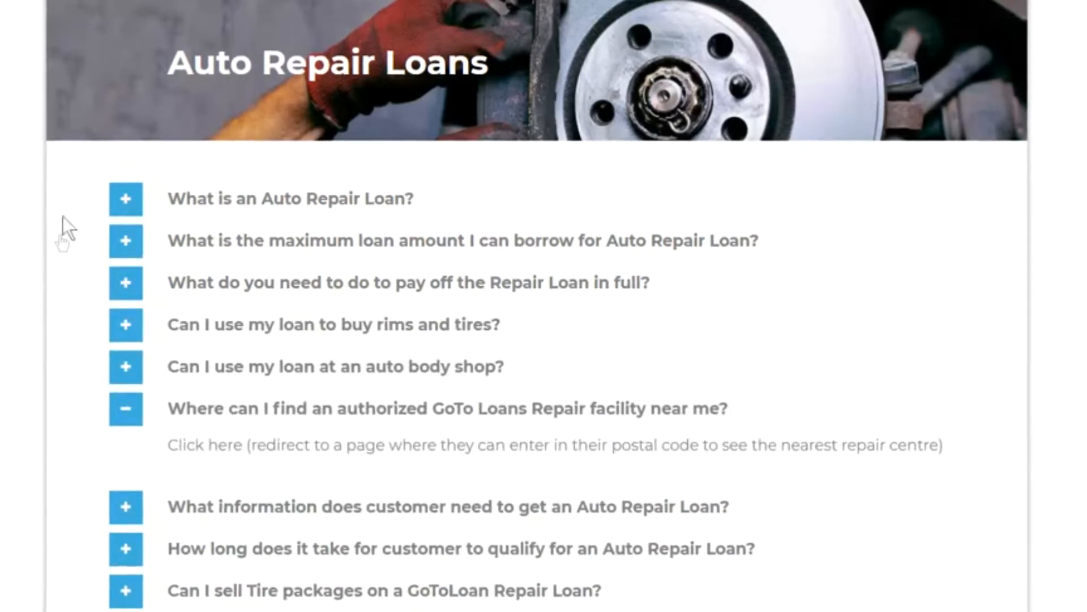
click(125, 412)
Step: Review the General Questions section and the name, email and question fields of the contact form below the FAQs
scroll(541, 359, down, 20)
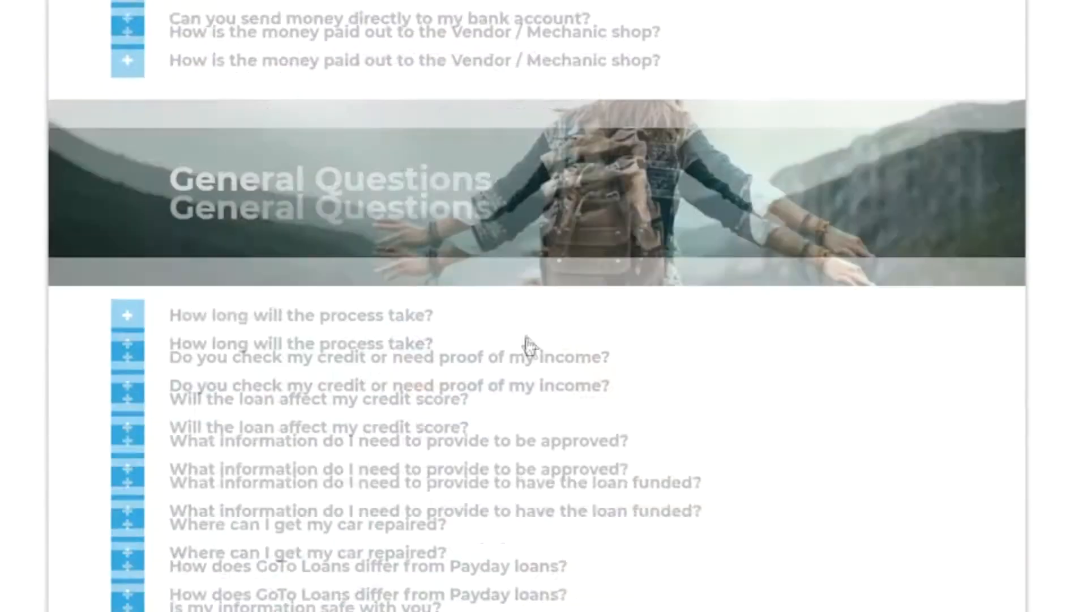
scroll(446, 313, down, 3)
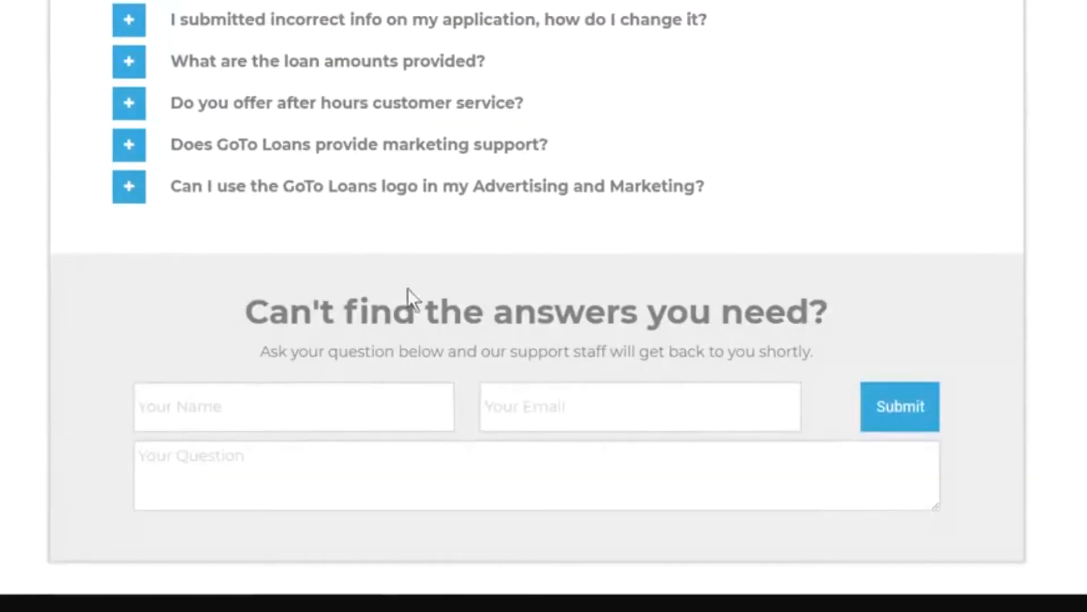
click(255, 408)
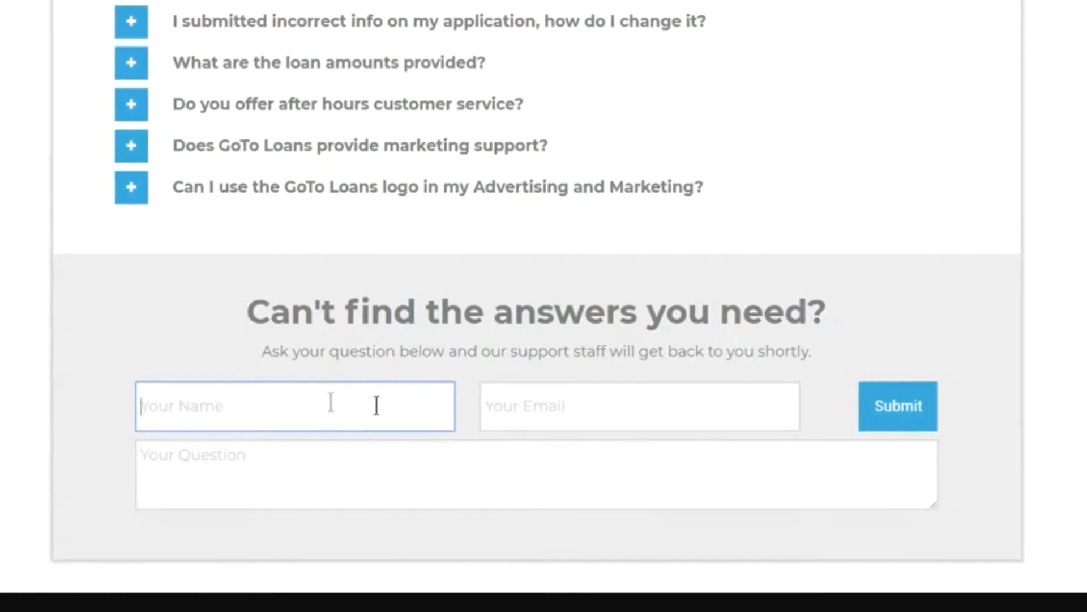
click(505, 484)
scroll(472, 403, up, 20)
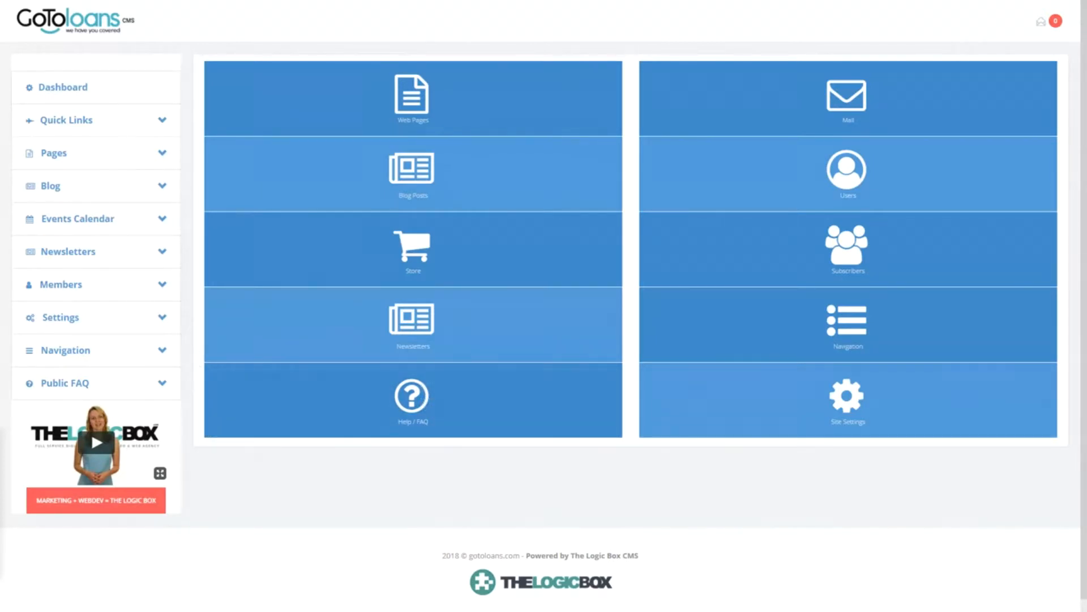
Step: Open the public FAQ index in the CMS and look through the list of questions
click(127, 383)
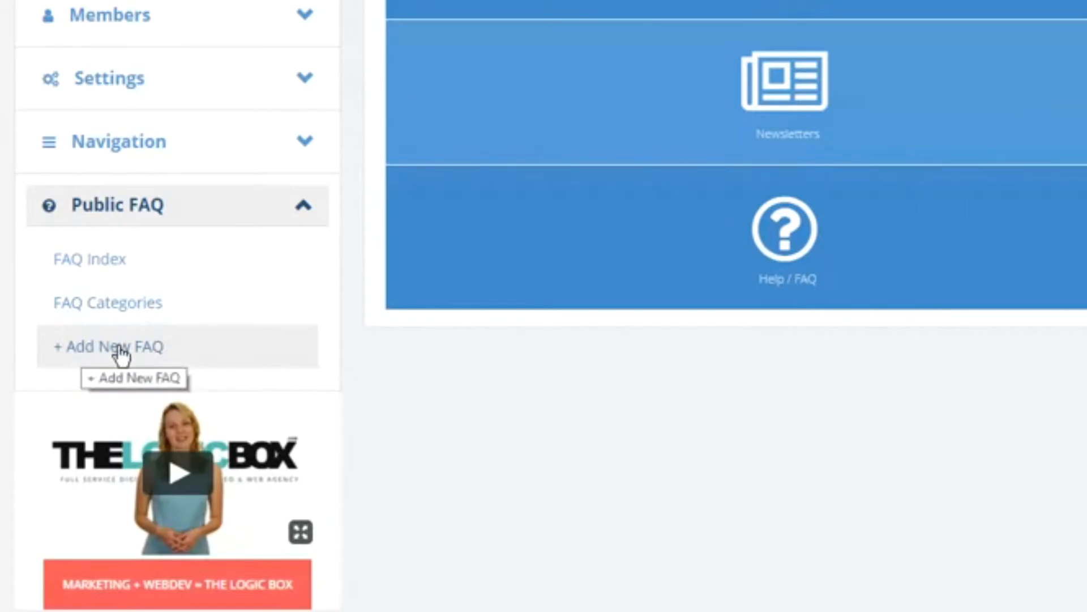
click(103, 276)
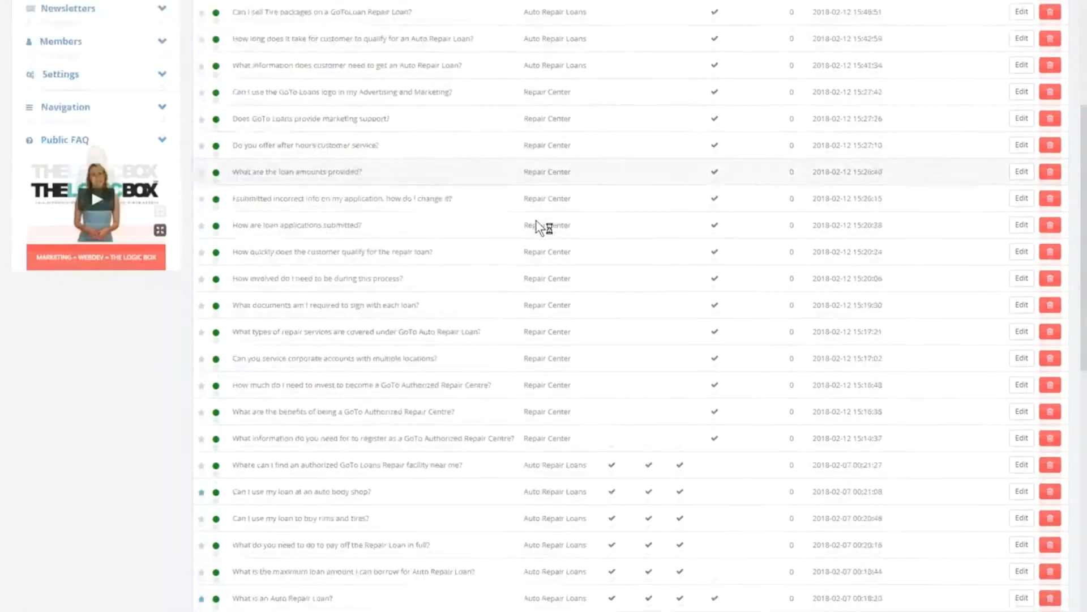
scroll(536, 224, down, 10)
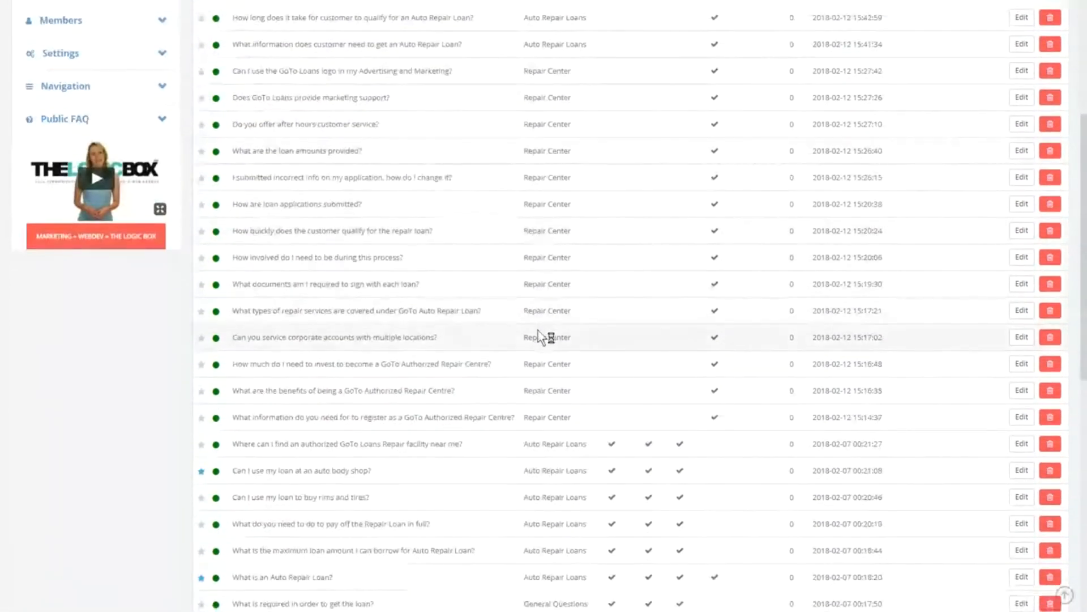
scroll(584, 437, up, 10)
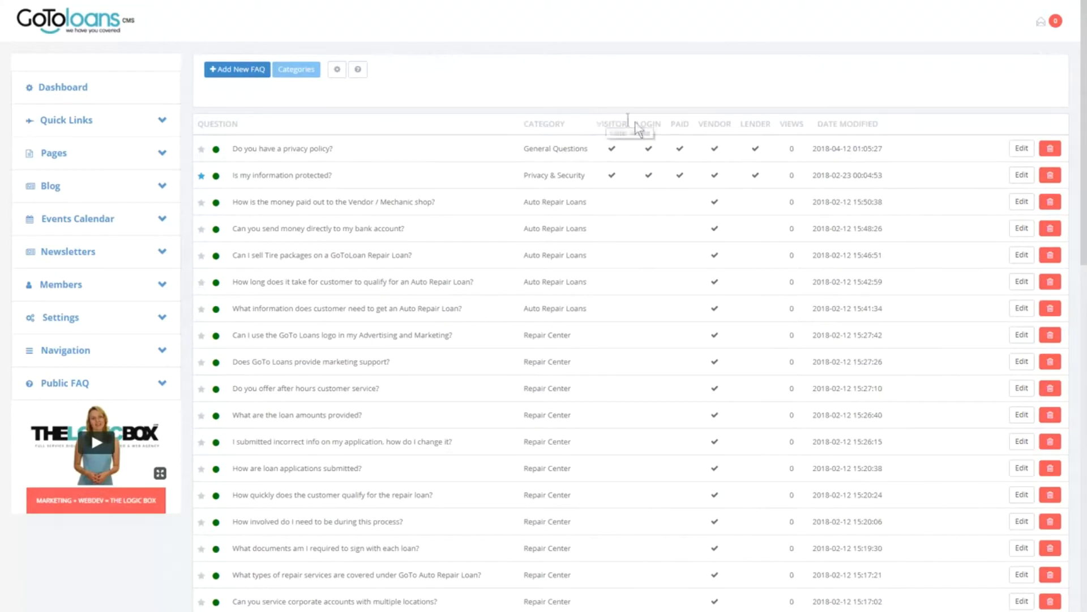
Step: Check the Visitor and Login access columns, and open the question "Do you have a privacy policy?" for editing
drag(596, 123, 620, 123)
click(612, 89)
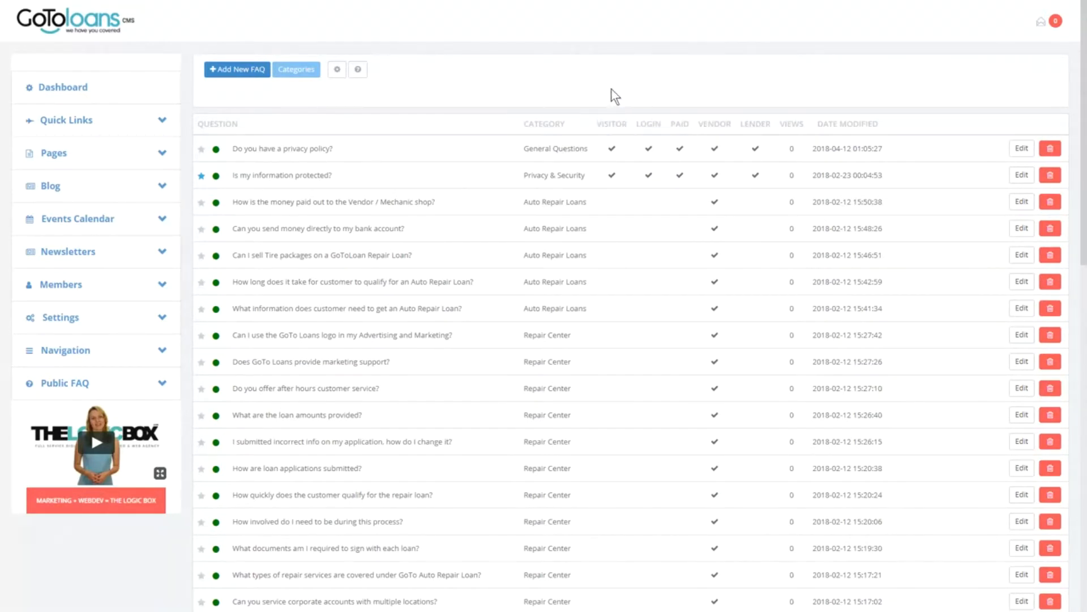
double_click(646, 123)
click(643, 89)
click(1023, 146)
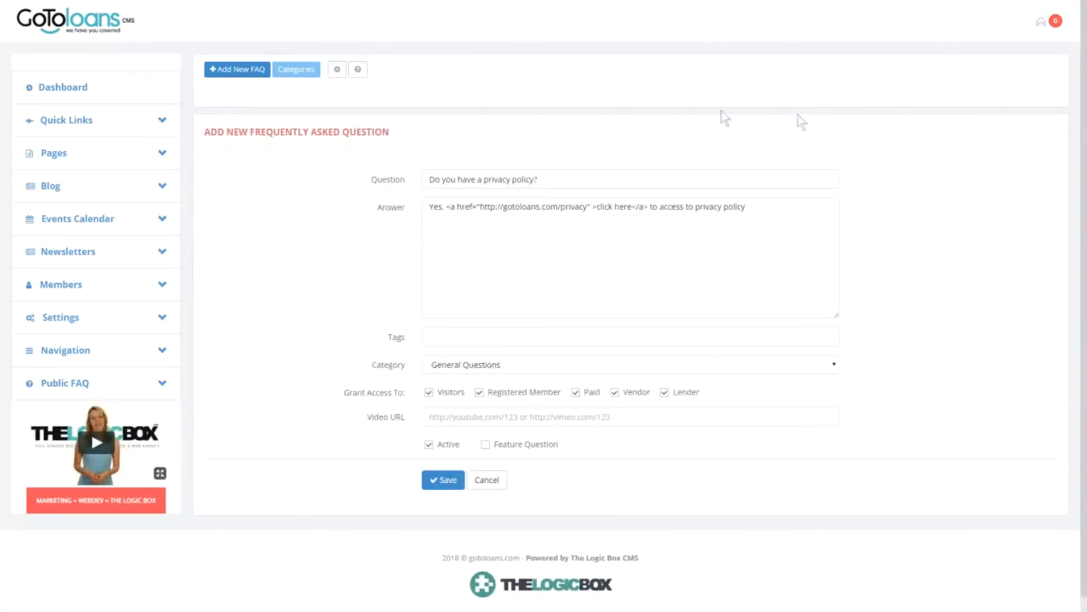
Step: Examine the question text and the opening and closing HTML link tags in the privacy policy answer
drag(555, 179, 627, 152)
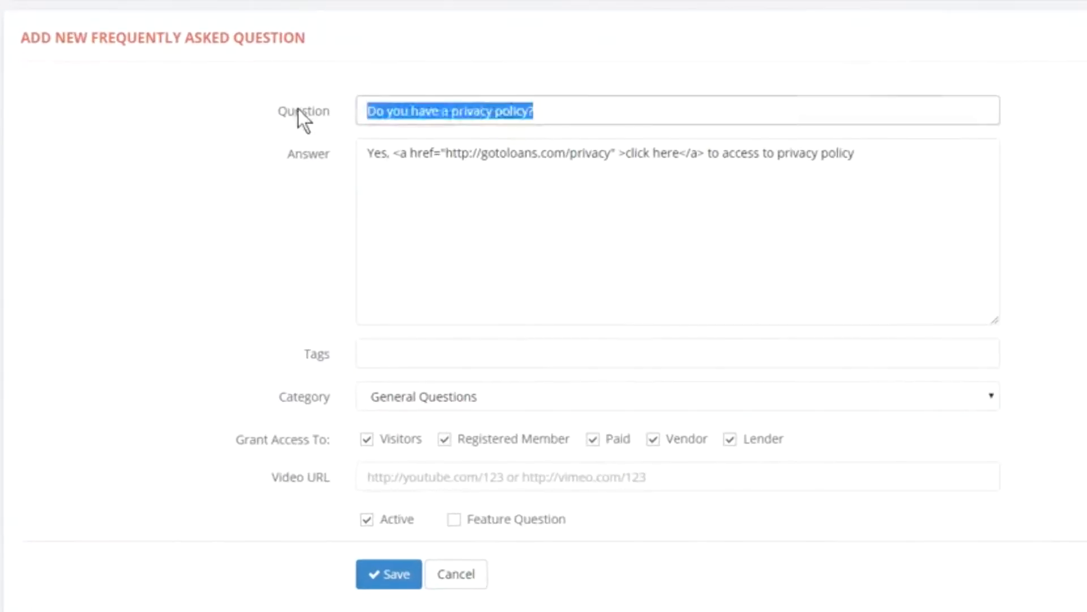
click(556, 110)
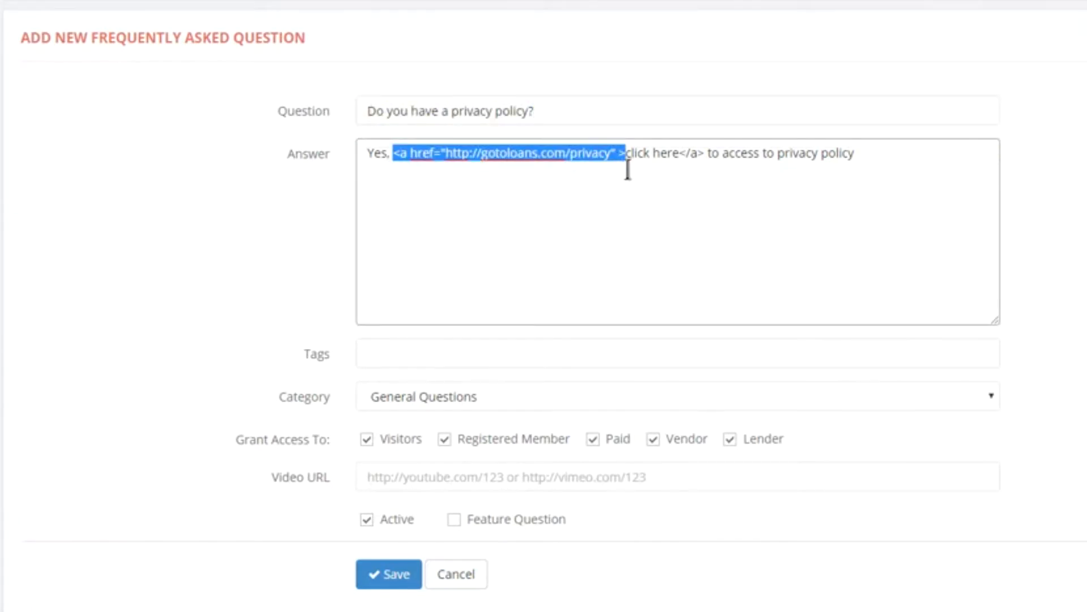
drag(678, 153, 627, 153)
click(404, 153)
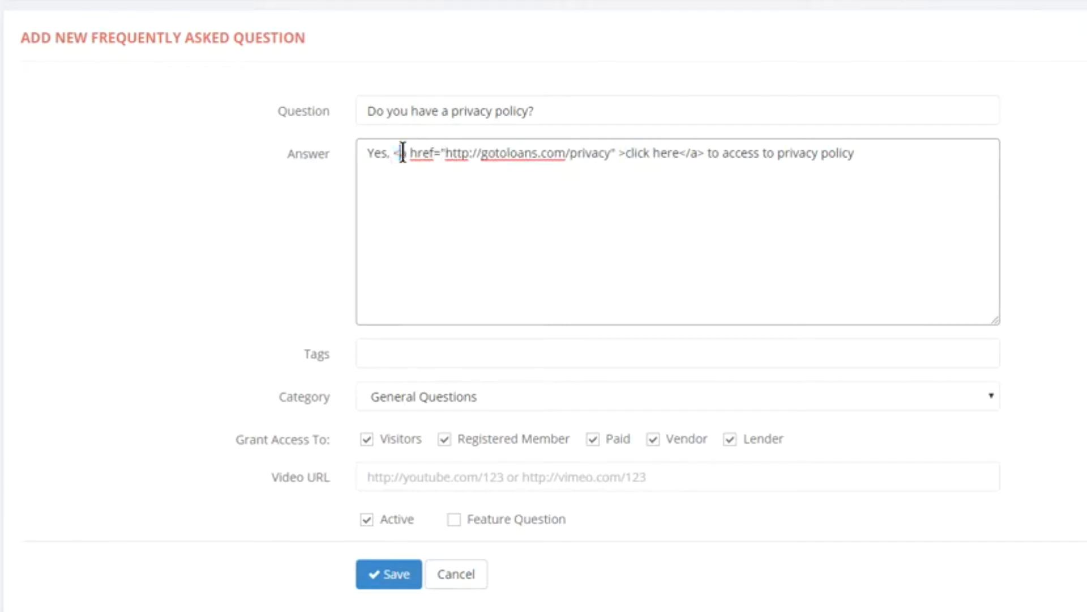
drag(410, 153, 620, 155)
click(443, 153)
click(611, 153)
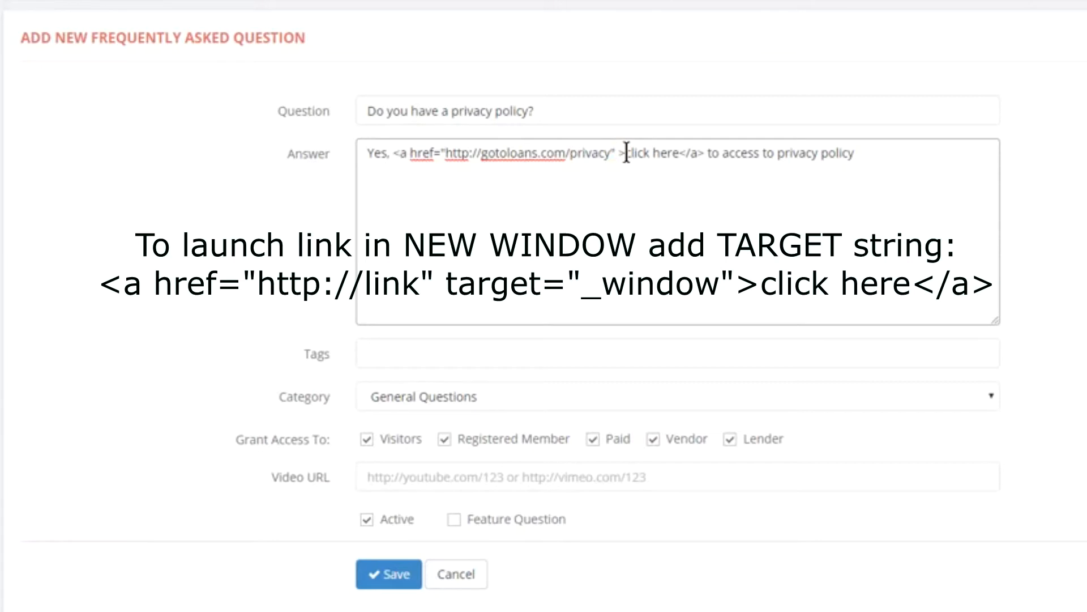
mouse_move(680, 152)
mouse_down()
mouse_move(628, 152)
mouse_move(690, 151)
mouse_up()
click(685, 152)
drag(691, 152, 704, 152)
click(707, 150)
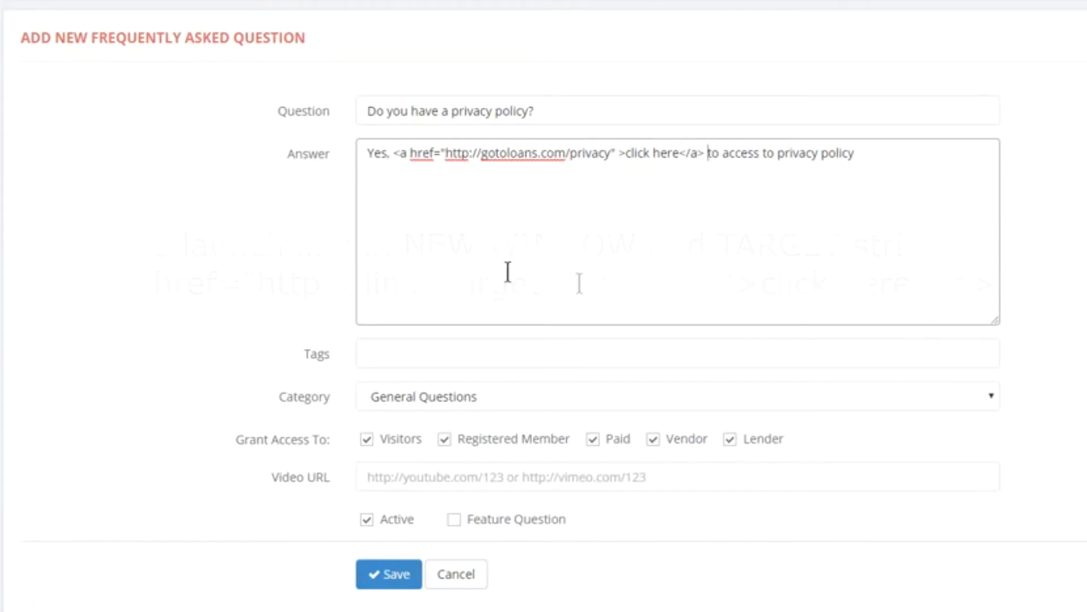
Step: Check the Tags field and the category options available for the privacy policy question
click(391, 356)
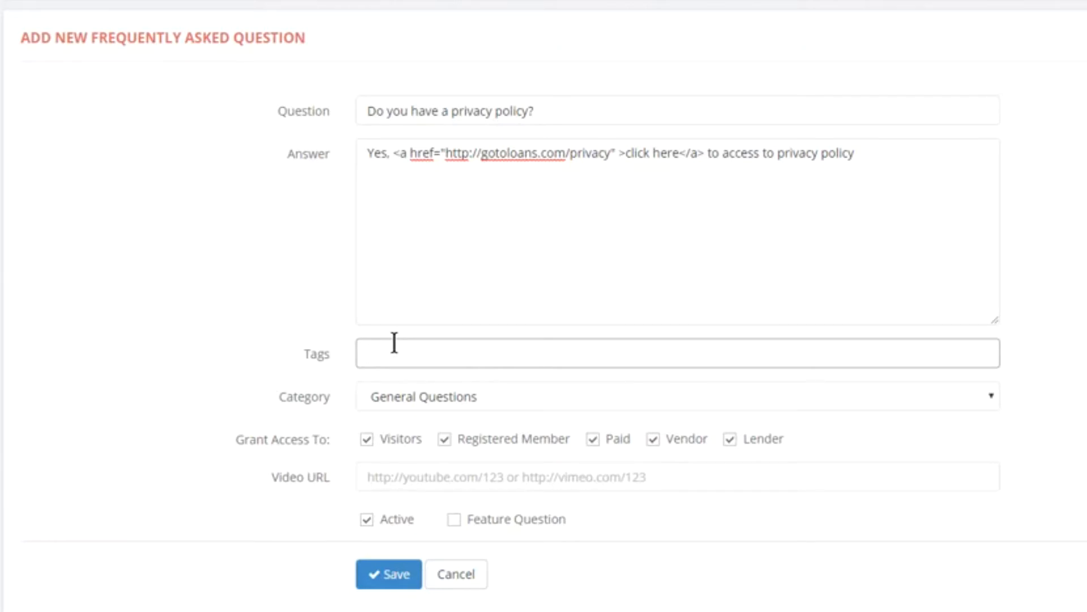
click(484, 397)
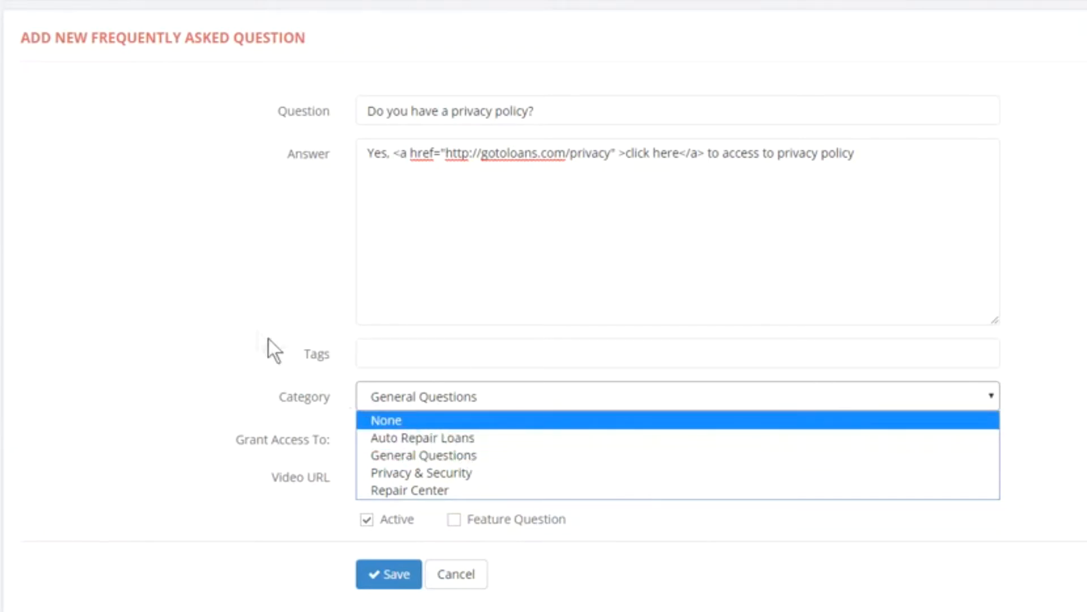
click(166, 266)
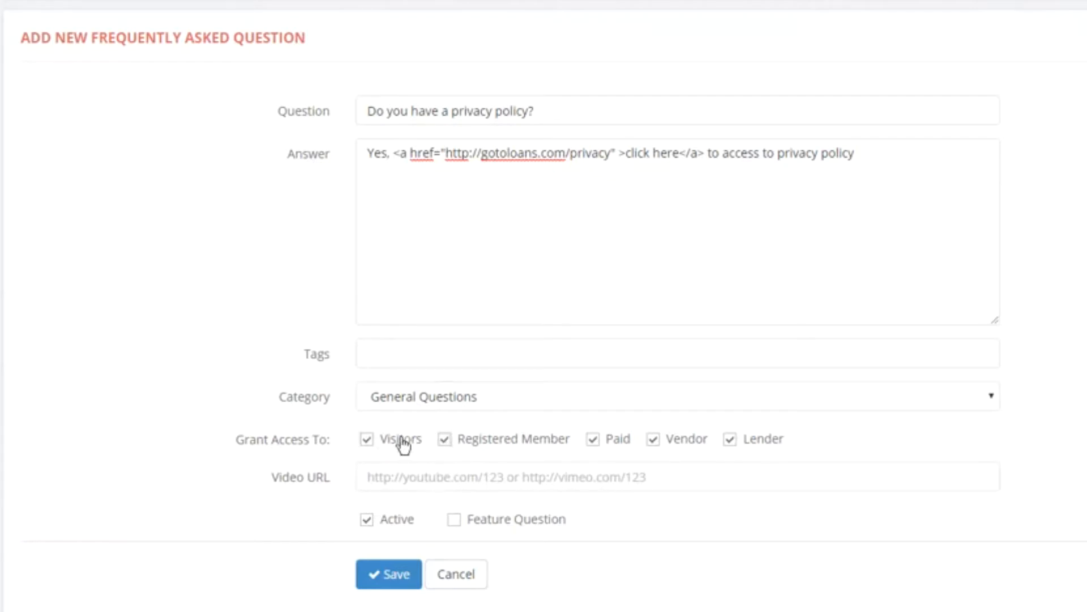
Step: Remove the privacy policy question's access for Visitors, Registered Member, Paid, Vendor and Lender
click(367, 439)
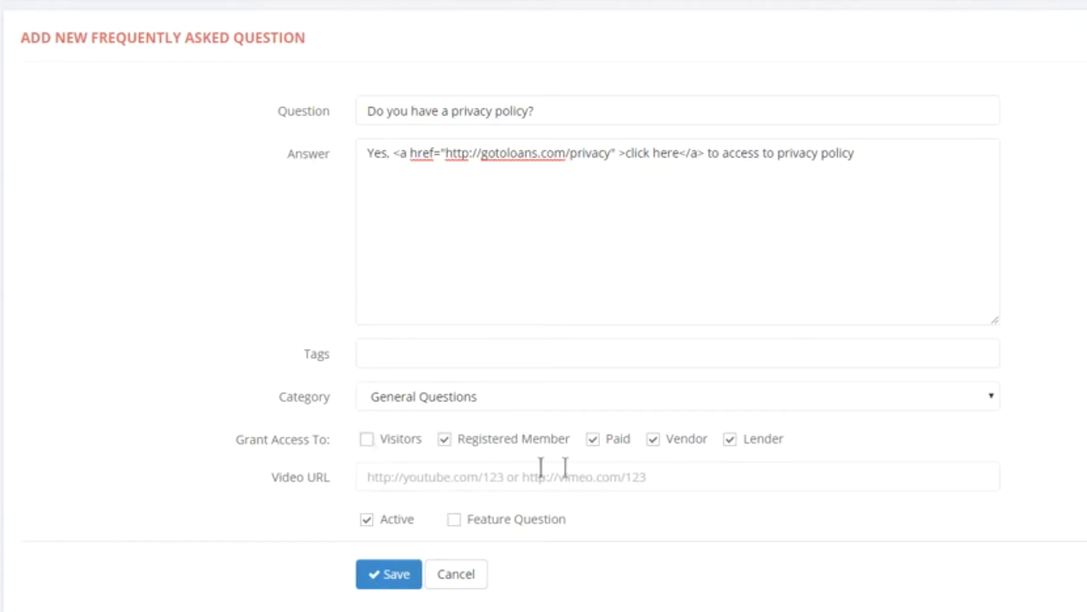
click(593, 440)
click(653, 440)
click(731, 440)
click(460, 442)
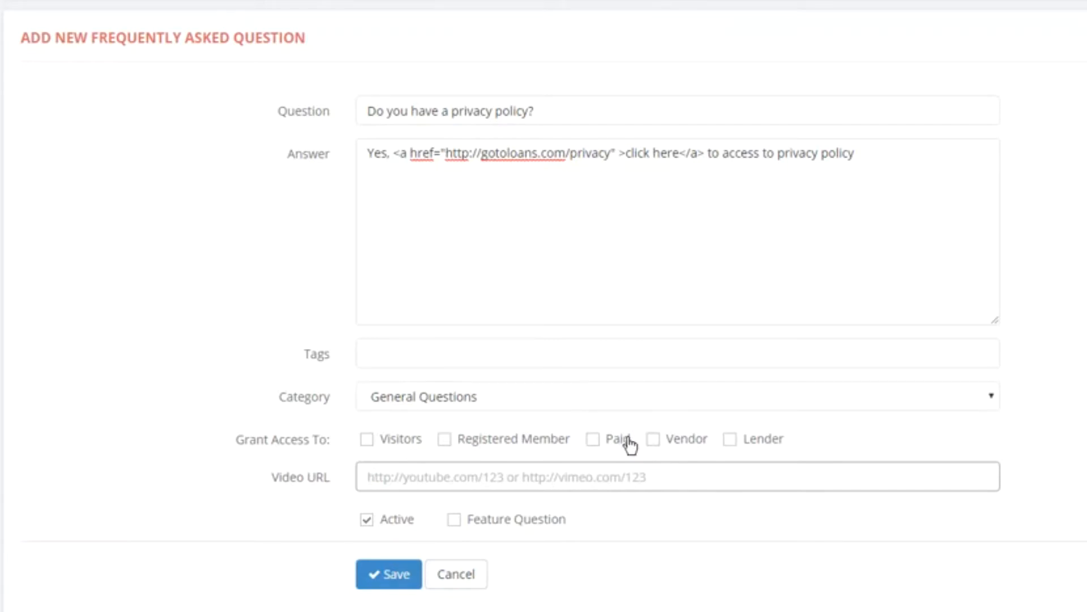
Step: Mark the privacy policy question as a Feature Question, keep it Active, and save it
click(366, 522)
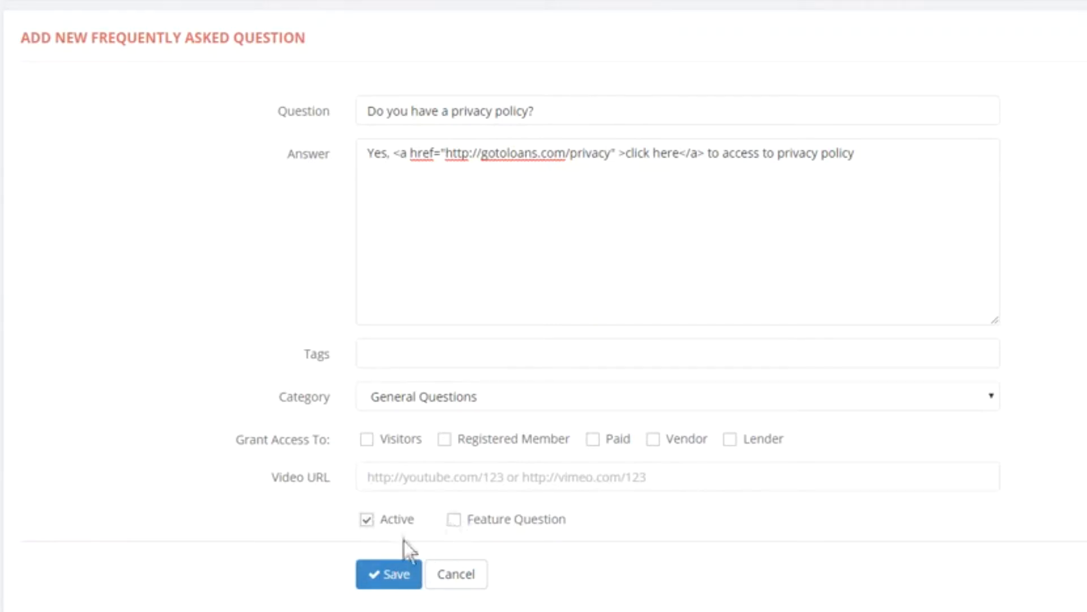
click(455, 521)
click(392, 578)
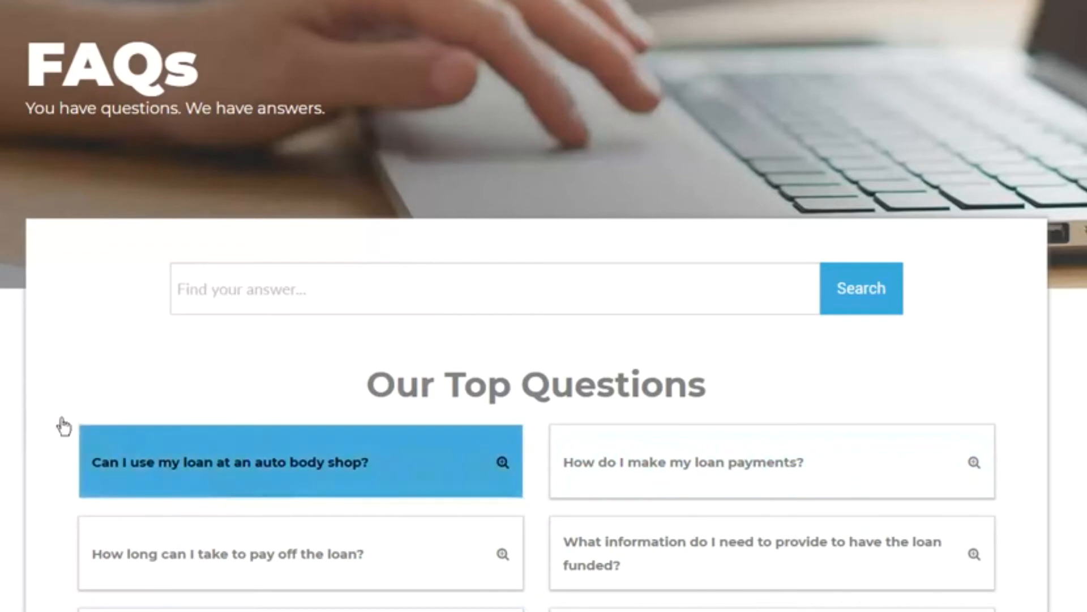
Step: Review the Our Top Questions section on the public FAQ page
scroll(283, 527, down, 6)
scroll(292, 521, up, 6)
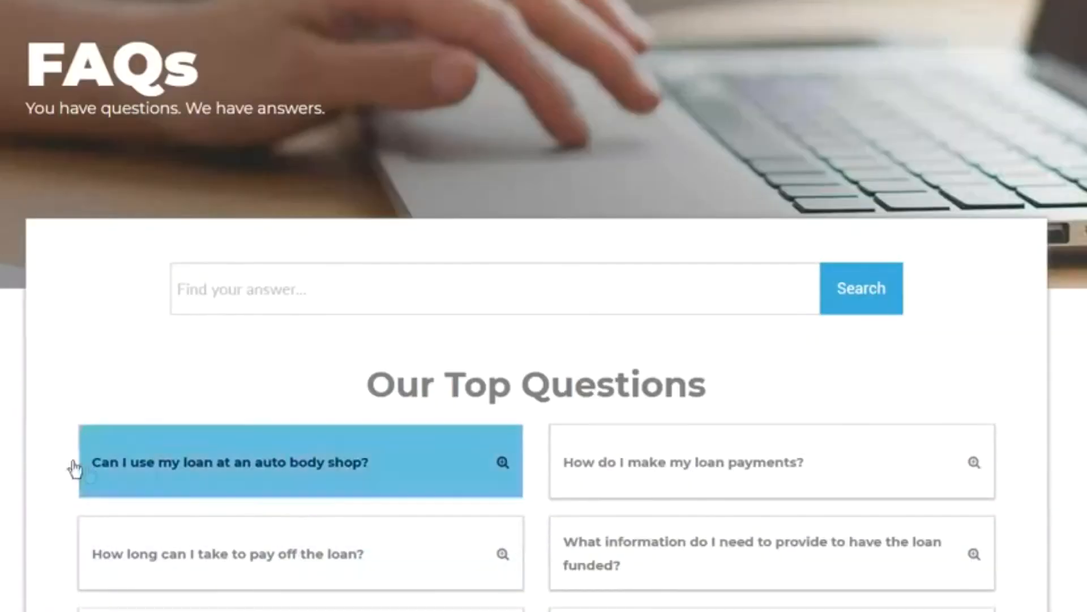
scroll(195, 371, down, 10)
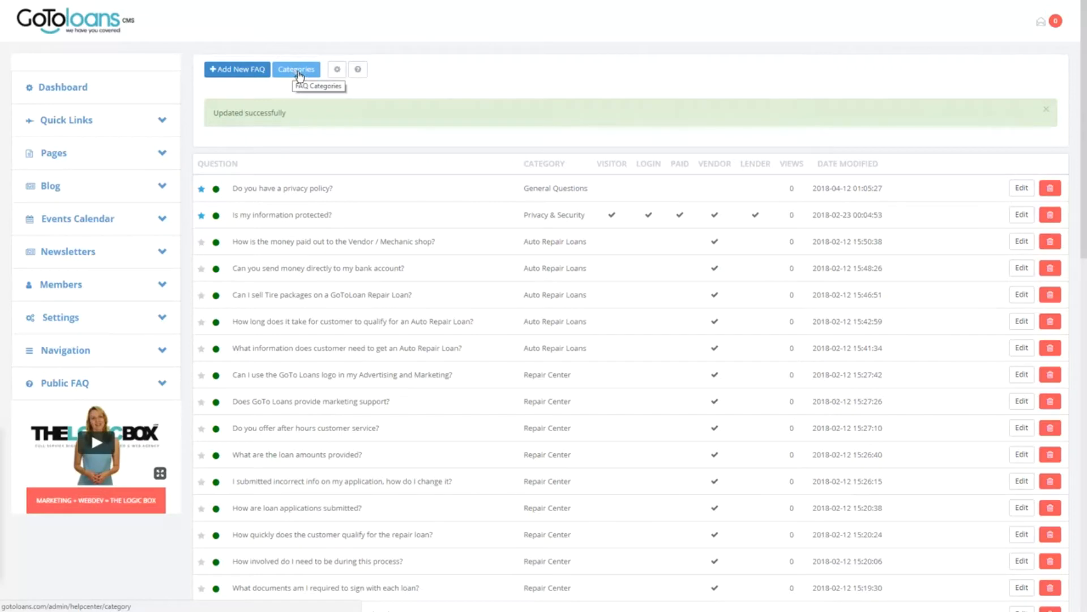
Step: Open the FAQ categories list in the CMS and check the Auto Repair Loans entry
click(60, 388)
click(65, 440)
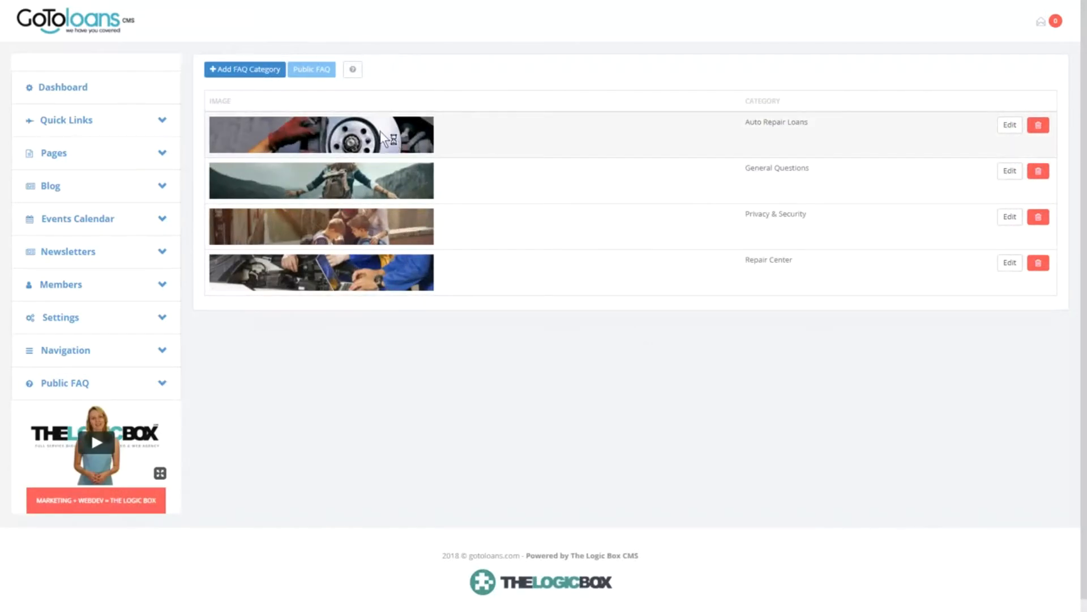
drag(745, 122, 809, 121)
click(771, 122)
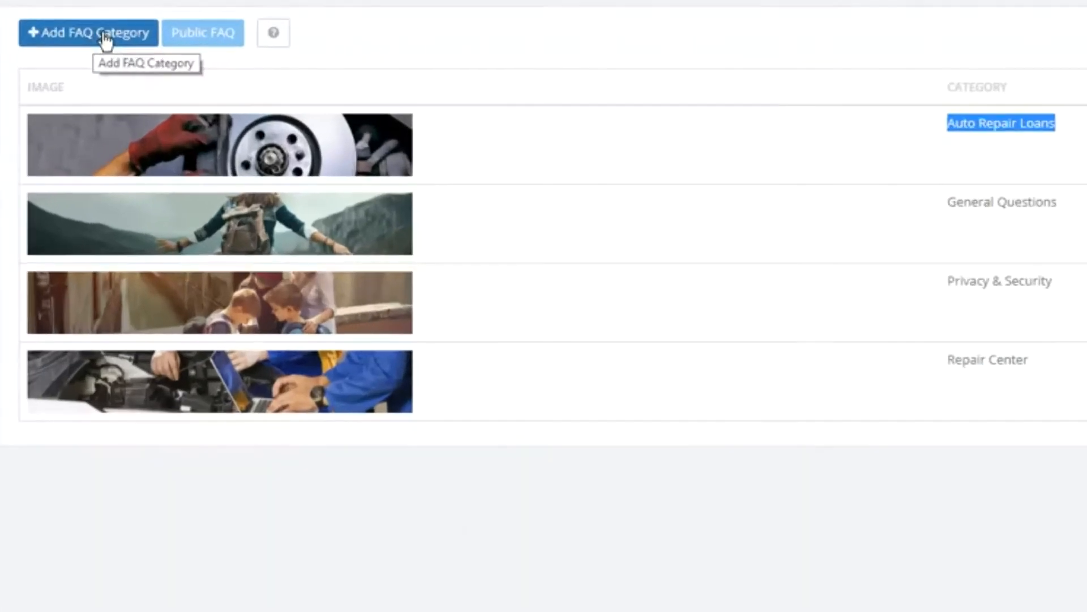
Step: Start a new FAQ category named Repair Advice with its parent set to None
click(252, 70)
click(463, 182)
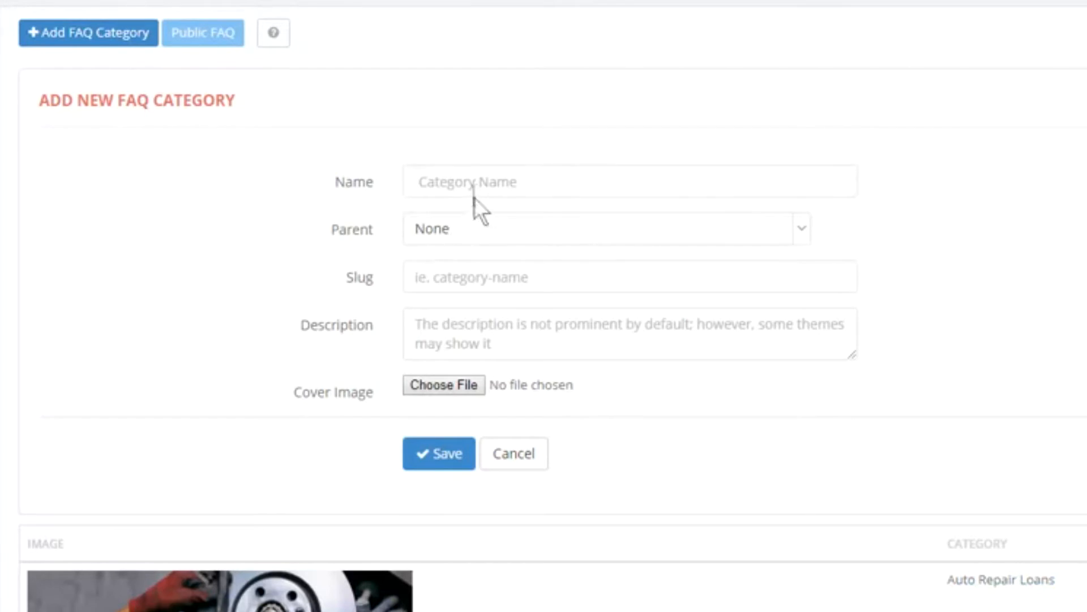
click(485, 179)
text(Repair A)
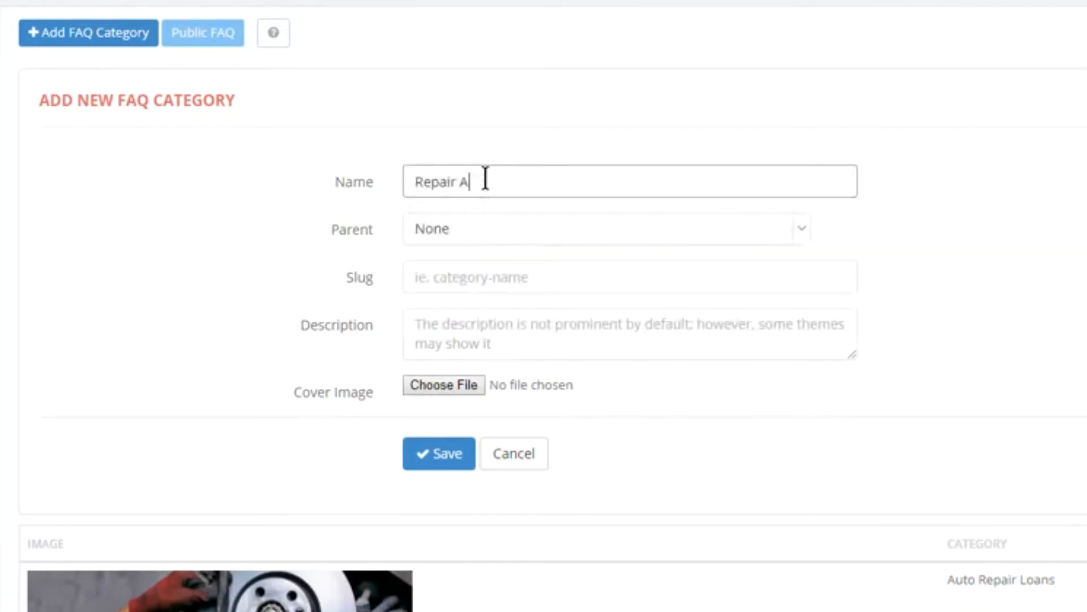
text(dvice)
click(513, 229)
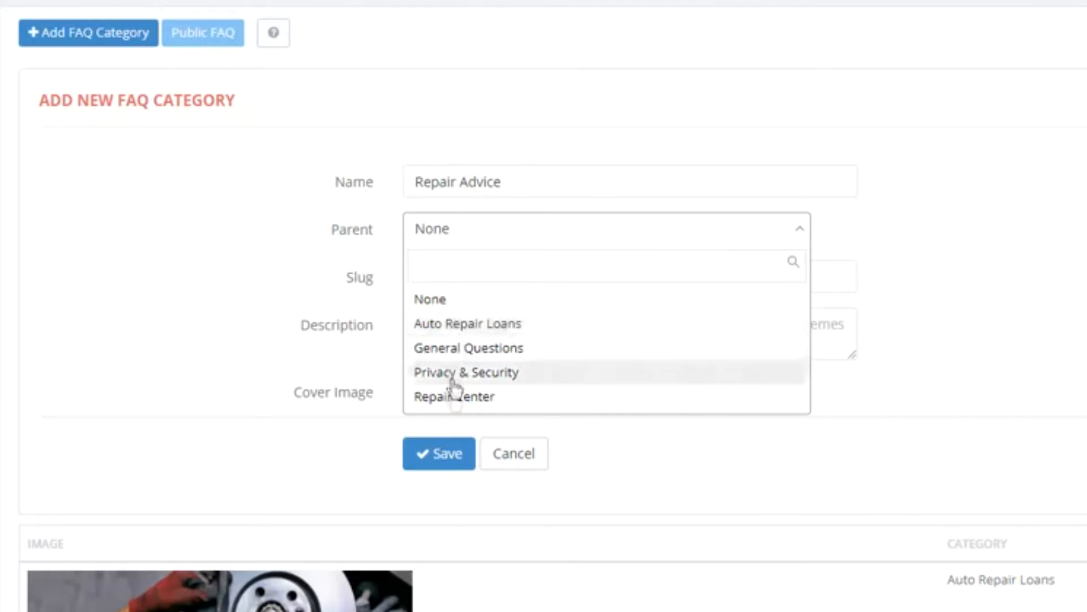
click(430, 298)
Step: Give the Repair Advice category the slug repair-advice and the description "If you require repair advice, this section is for you."
click(485, 266)
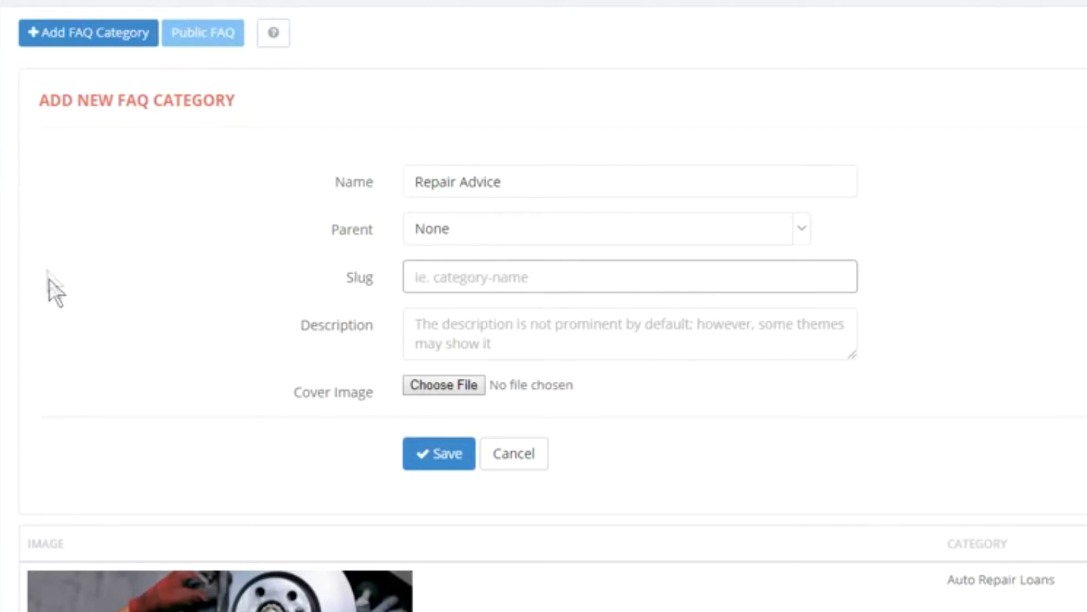
click(430, 278)
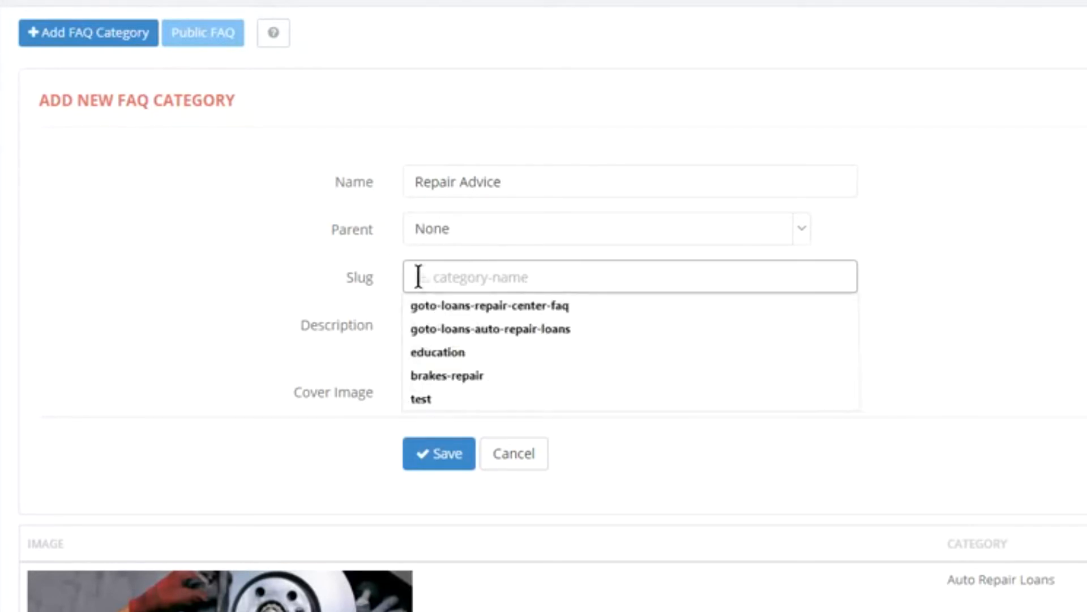
text(repair)
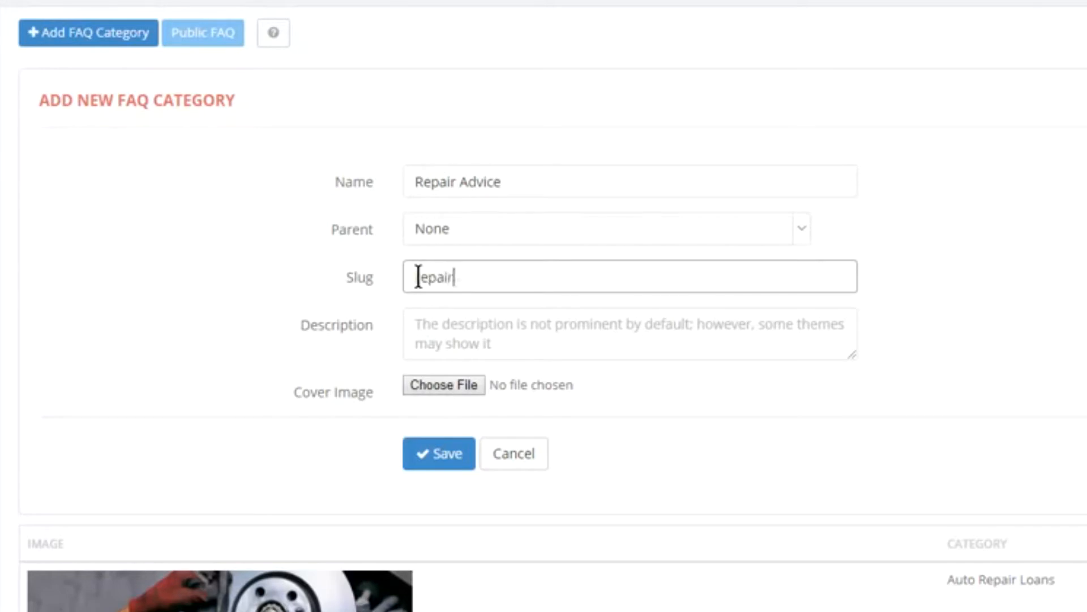
text(-advice)
click(463, 340)
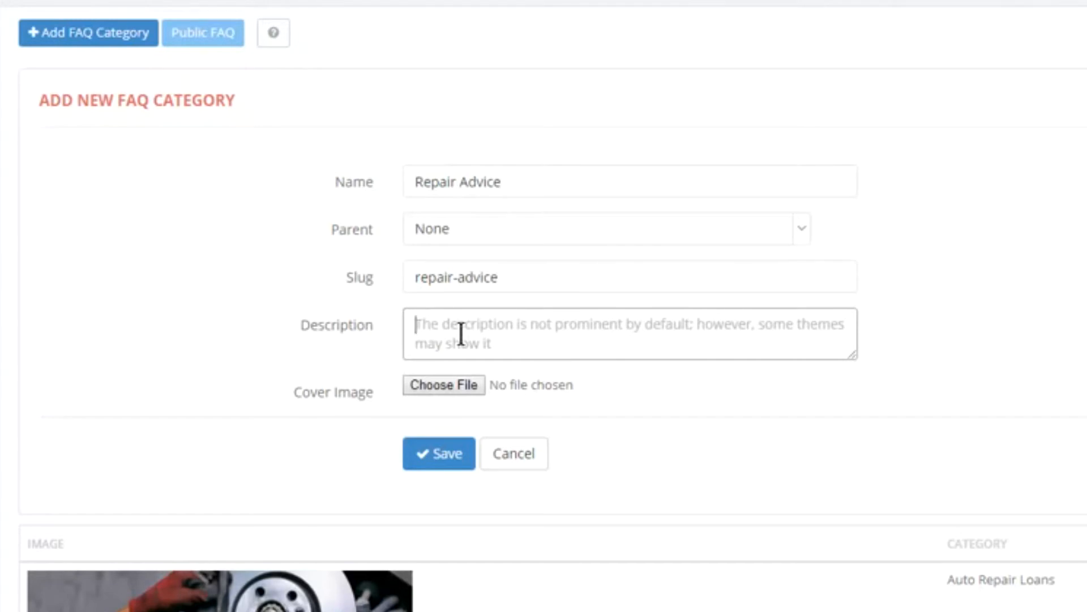
text(If)
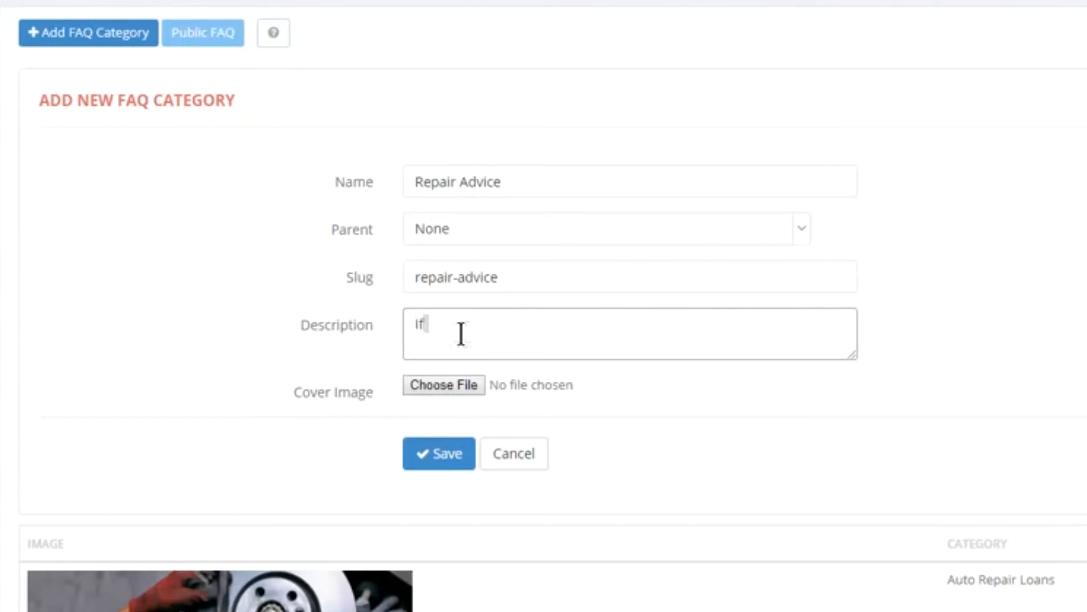
text( you require repair advice, this section is for you.)
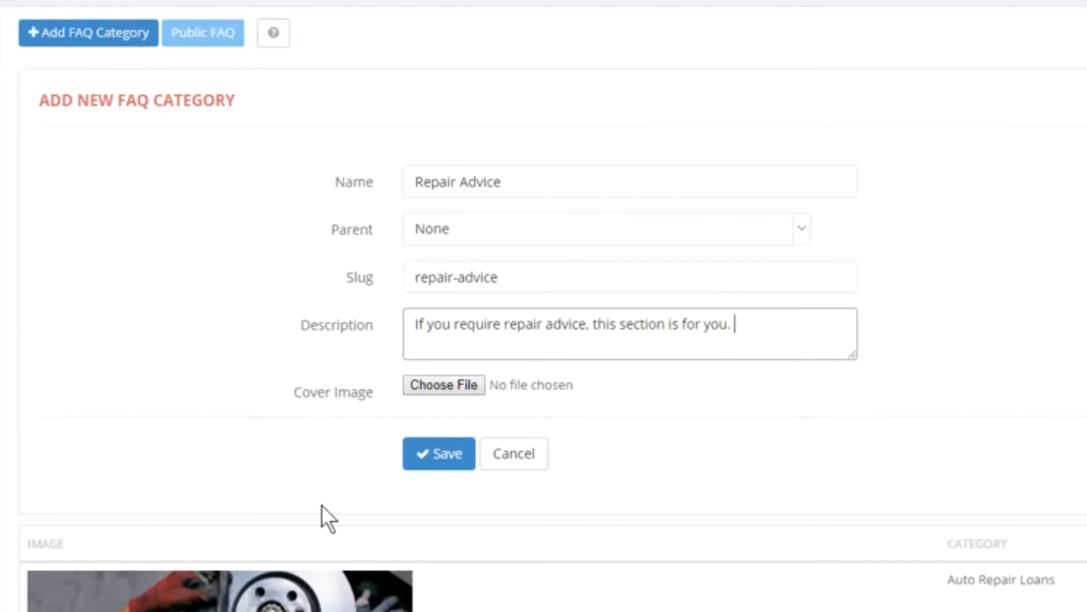
Step: Attach test.jpg as the Repair Advice category's cover image and save the category
click(455, 388)
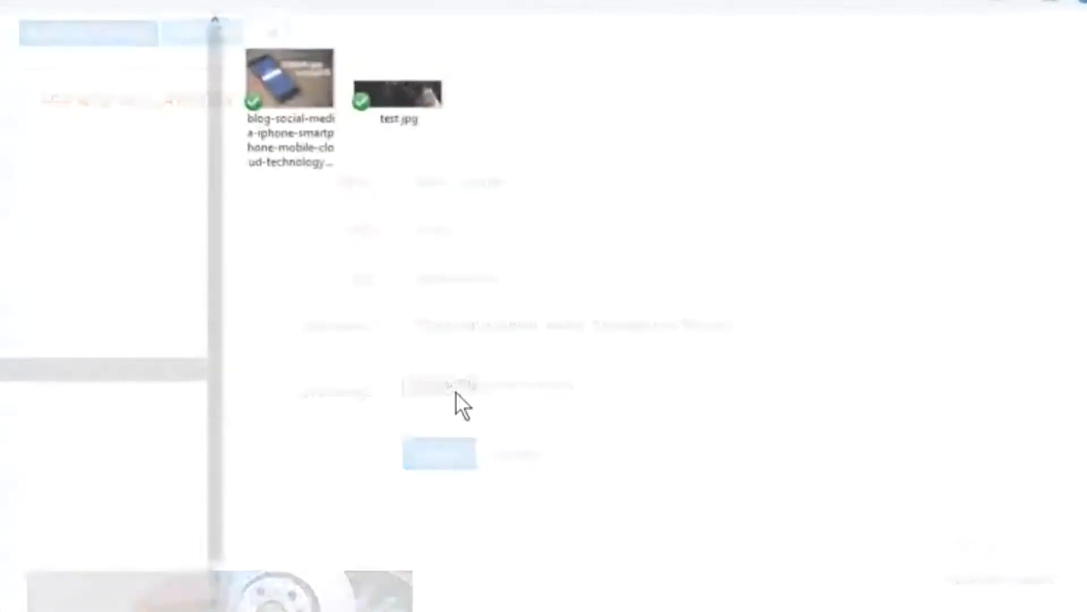
double_click(403, 91)
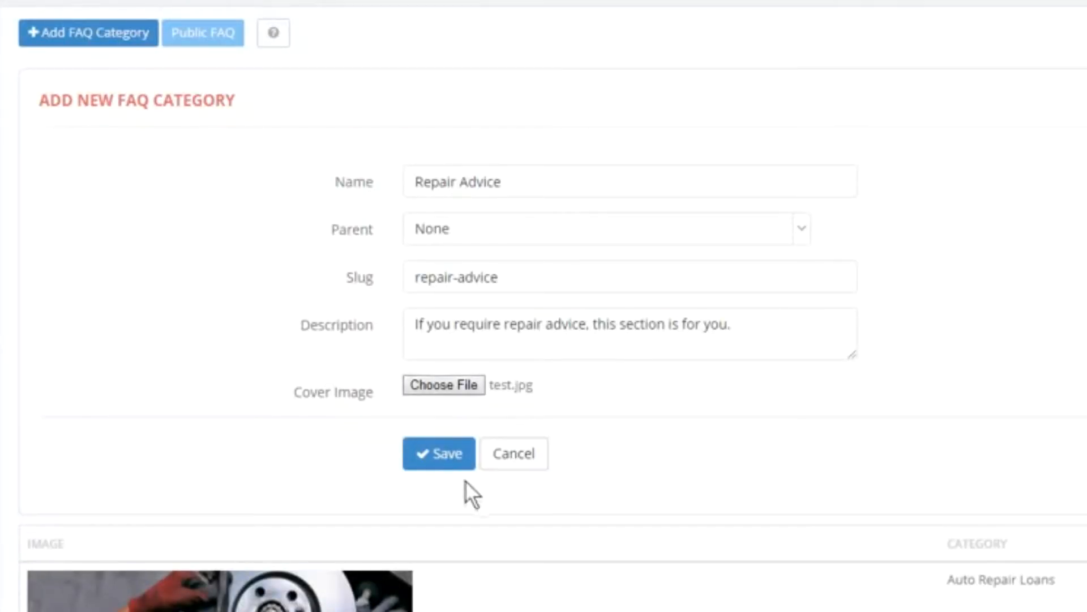
click(448, 454)
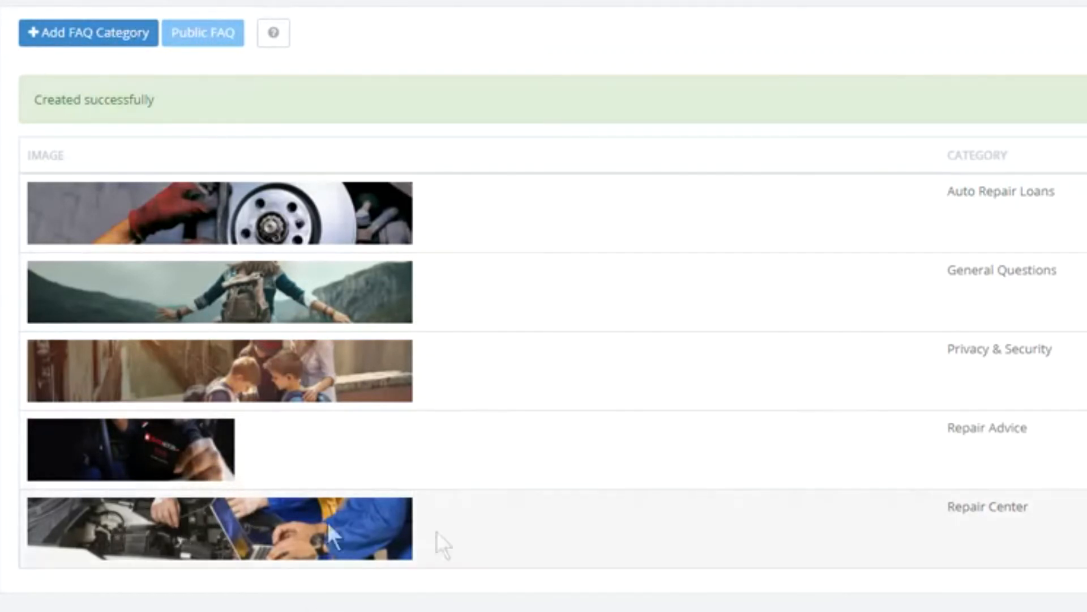
Step: Start another FAQ category named Education with the slug education and the description "this is education"
click(106, 41)
click(480, 248)
text(Education)
click(464, 346)
text(education)
key(Tab)
text(this is education)
Step: Attach education.jpg as the Education category's cover image and save the category
key(Tab)
key(Return)
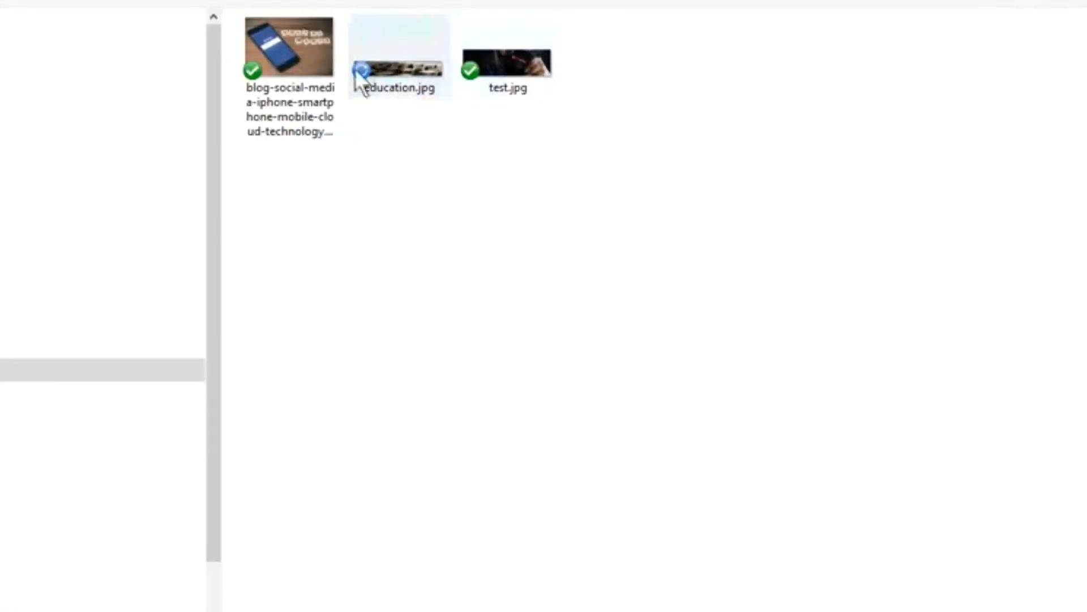
click(394, 64)
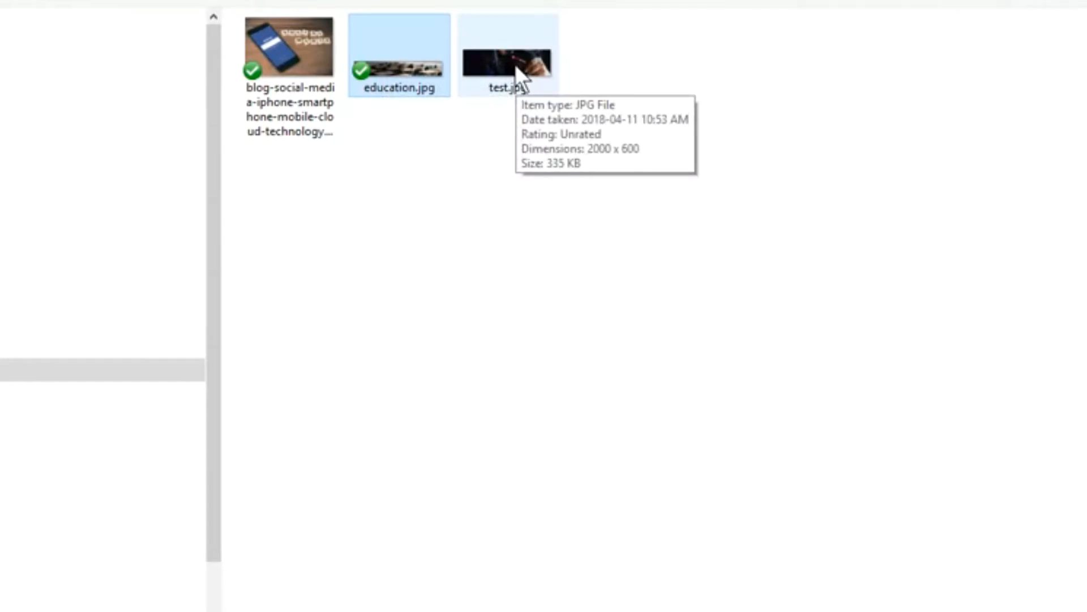
double_click(419, 59)
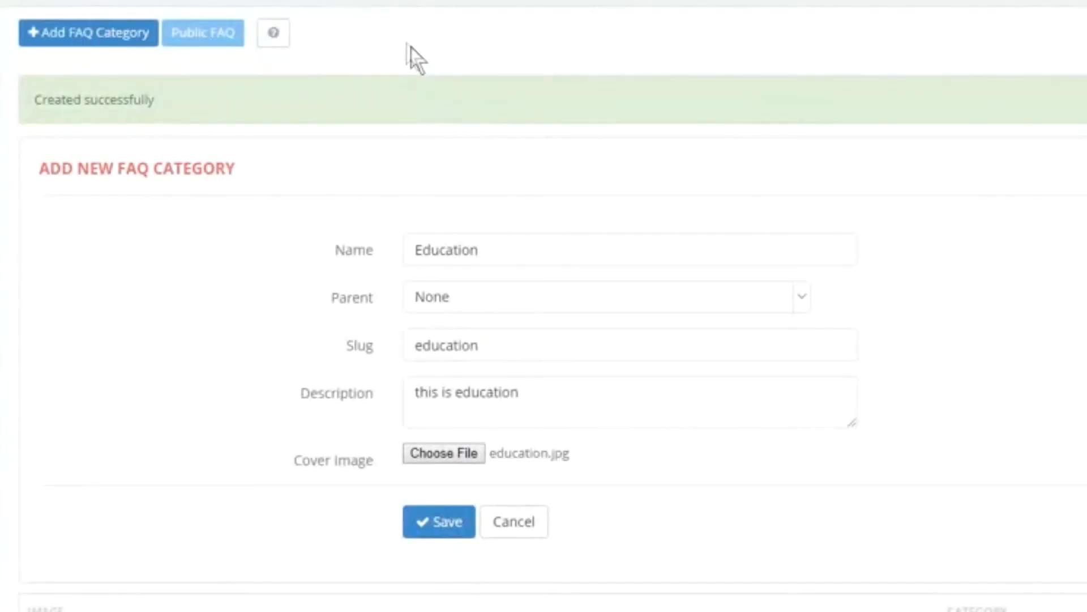
click(448, 524)
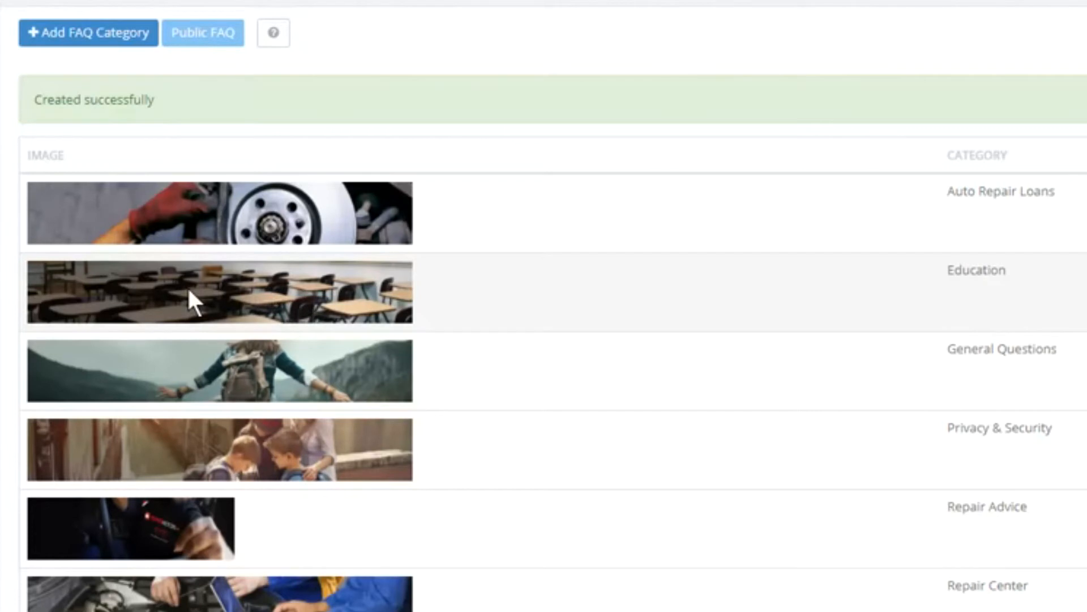
Step: Open the public FAQ page and check the Repair Advice and Education sections with their cover images
click(203, 33)
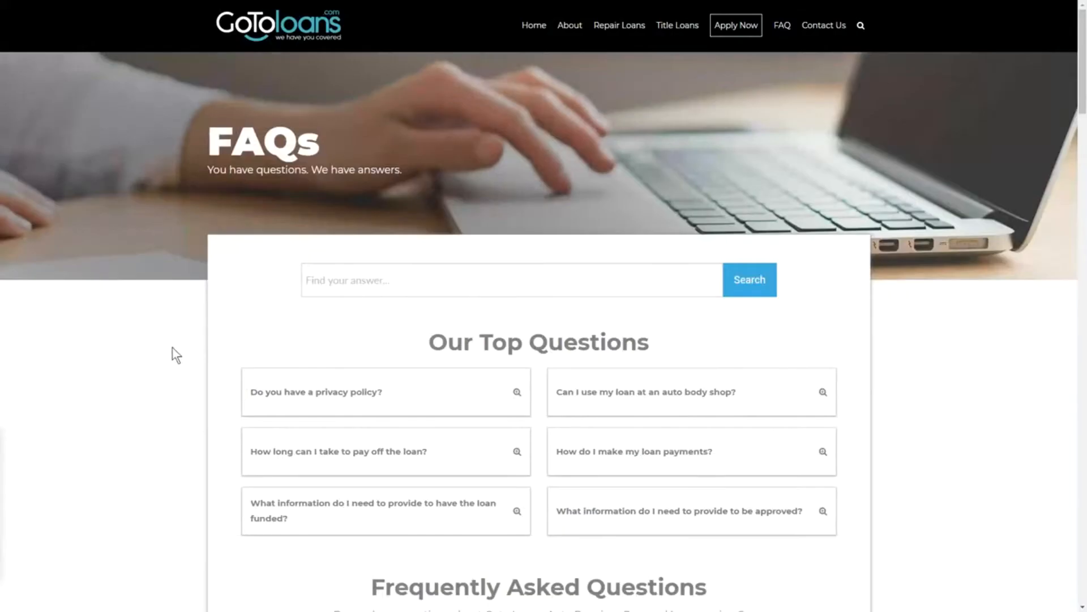
scroll(173, 346, down, 20)
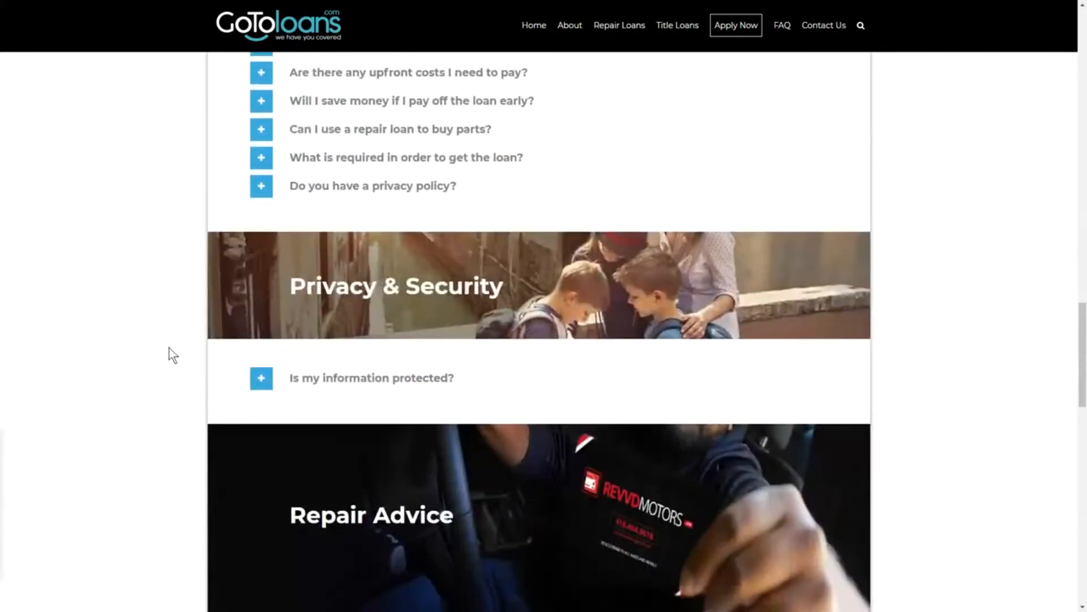
scroll(169, 348, down, 7)
scroll(166, 328, up, 5)
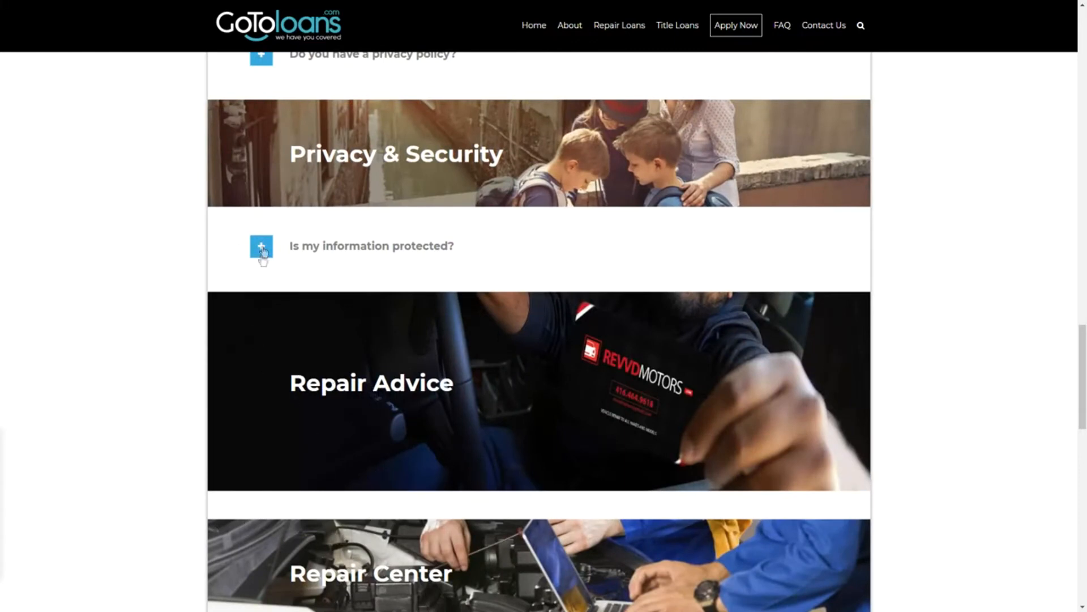
scroll(334, 379, down, 15)
scroll(334, 380, up, 20)
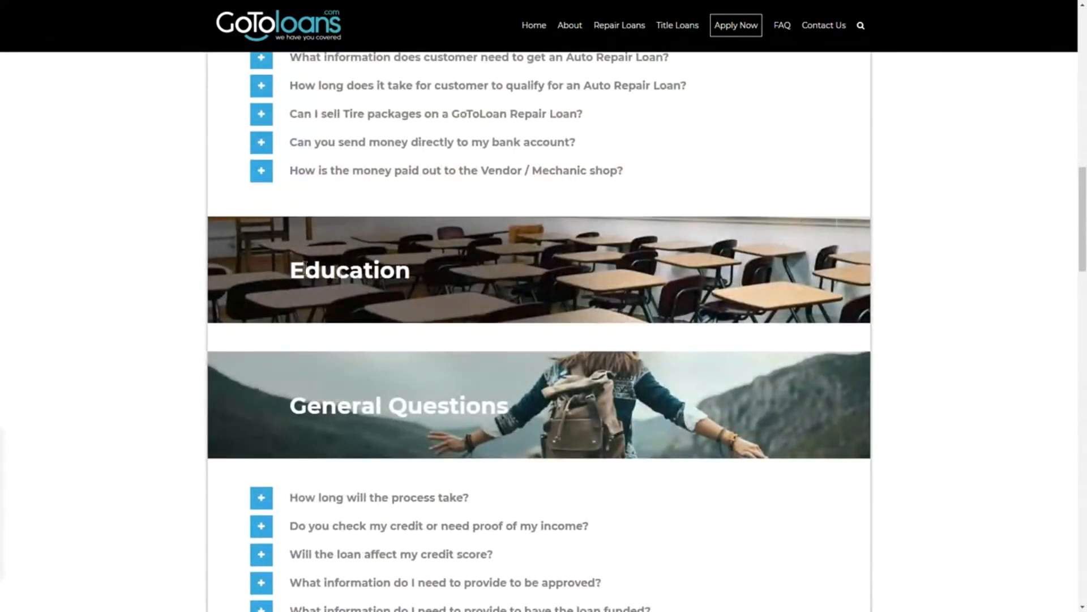
Step: Examine the order of the Auto Repair Loans, Education and General Questions categories and their questions on the public FAQ page
scroll(363, 295, up, 10)
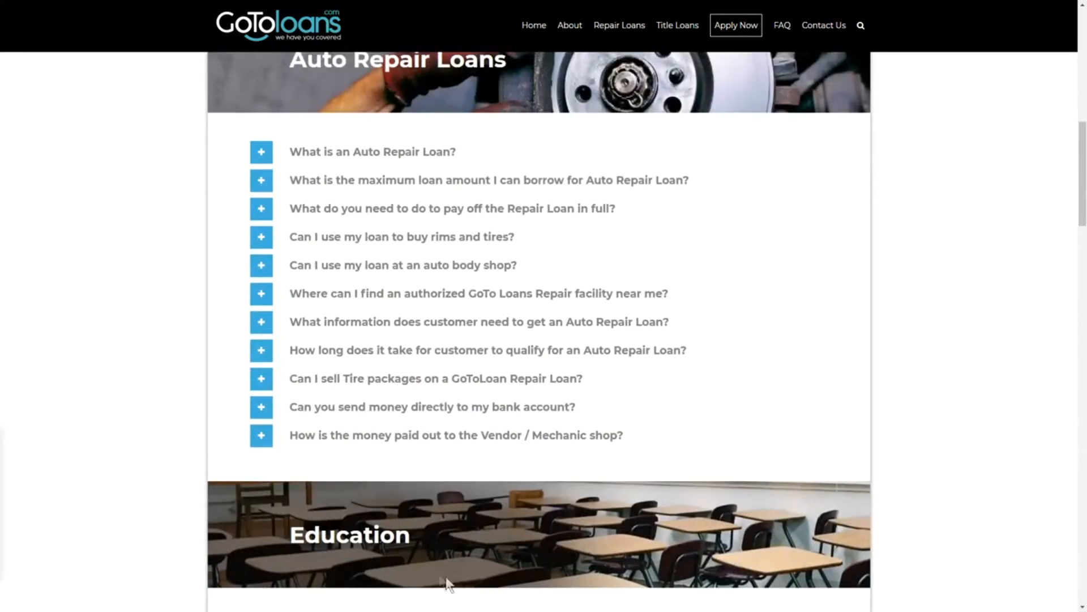
scroll(406, 461, down, 2)
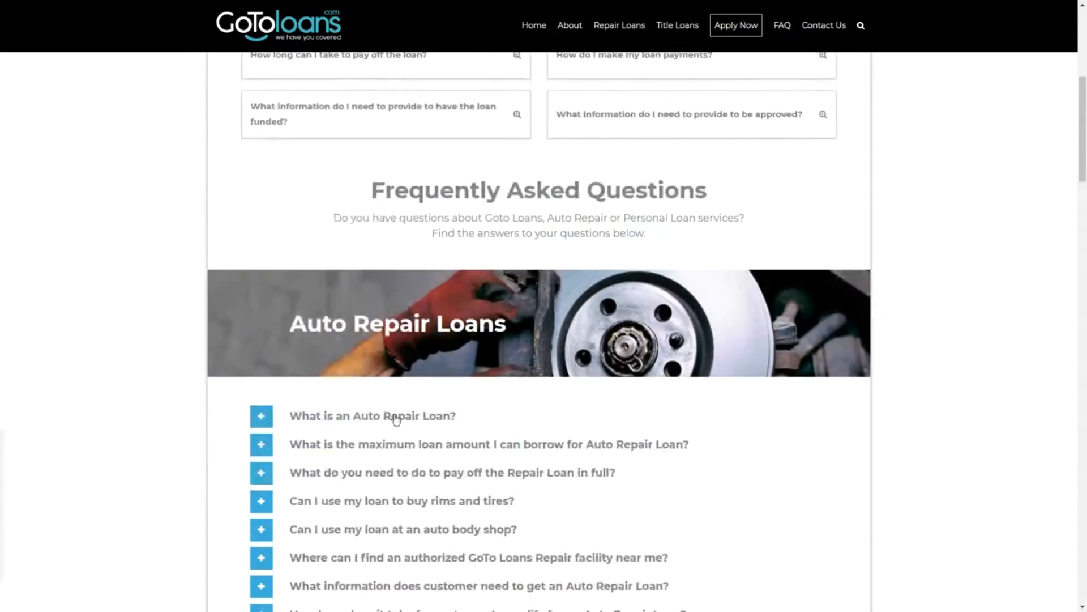
scroll(327, 375, down, 4)
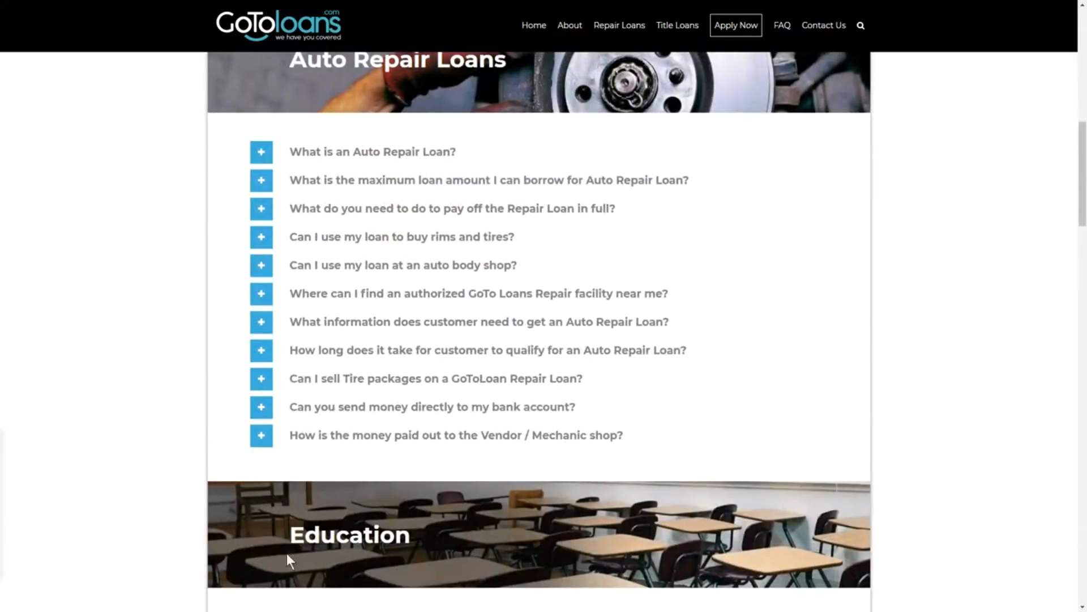
drag(290, 535, 428, 539)
scroll(381, 501, down, 4)
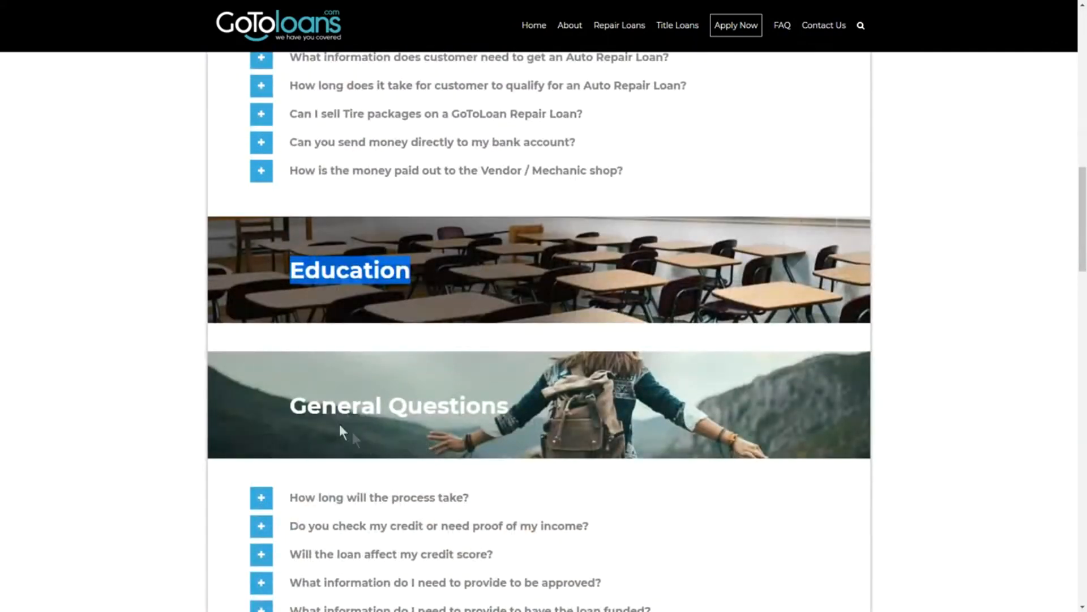
drag(291, 405, 494, 406)
click(132, 273)
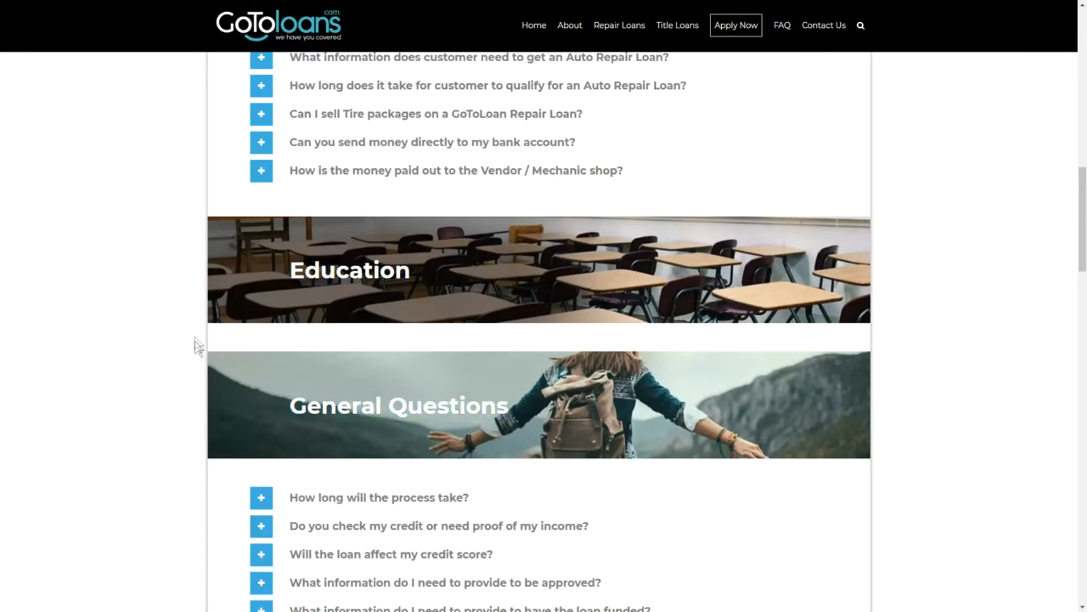
scroll(373, 381, up, 5)
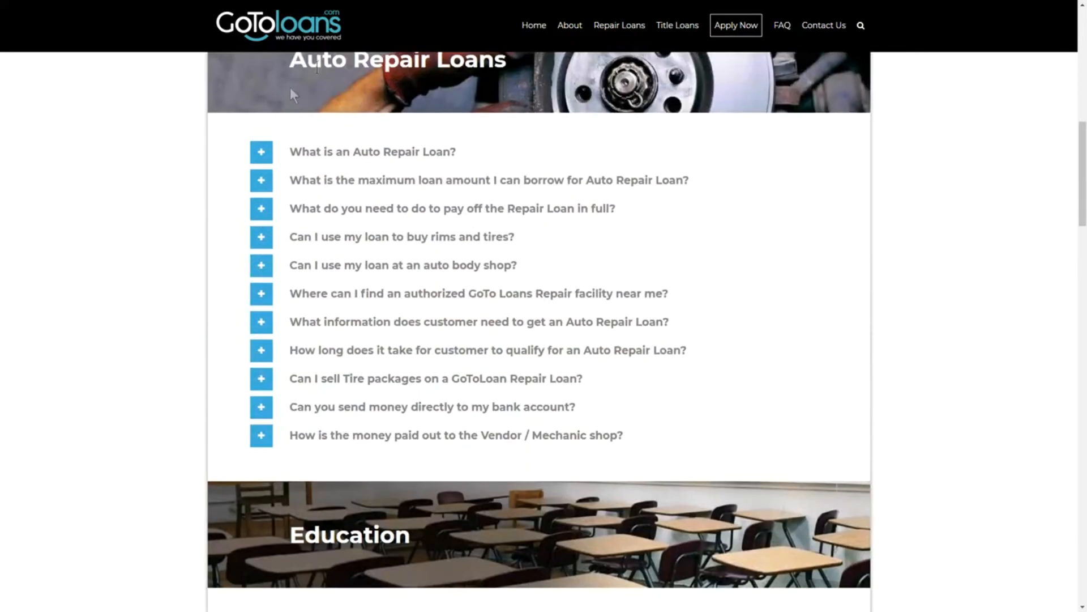
scroll(329, 420, down, 5)
scroll(432, 425, down, 12)
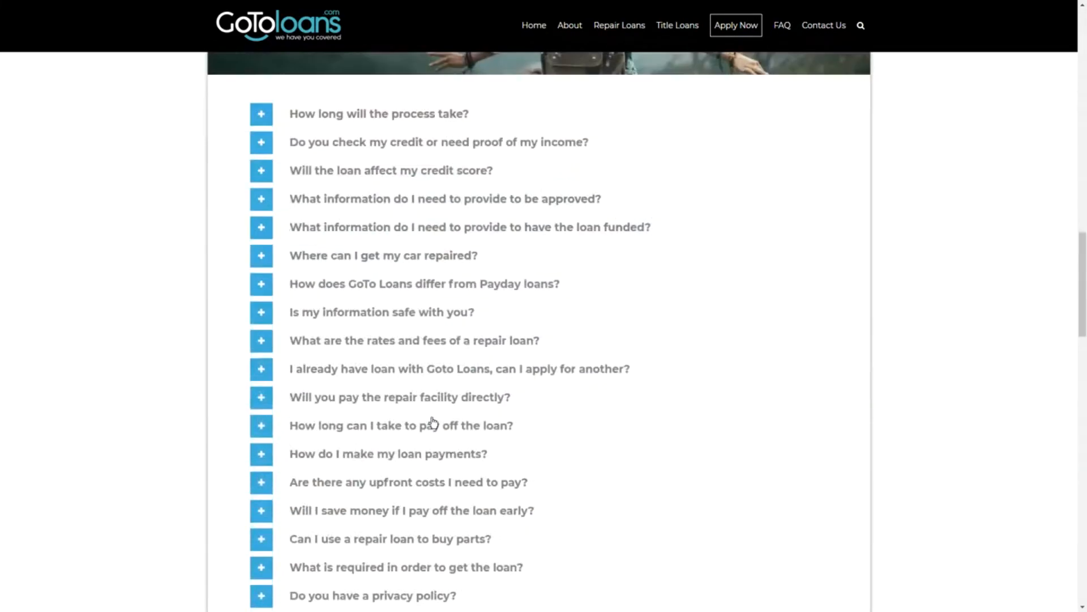
scroll(448, 501, up, 20)
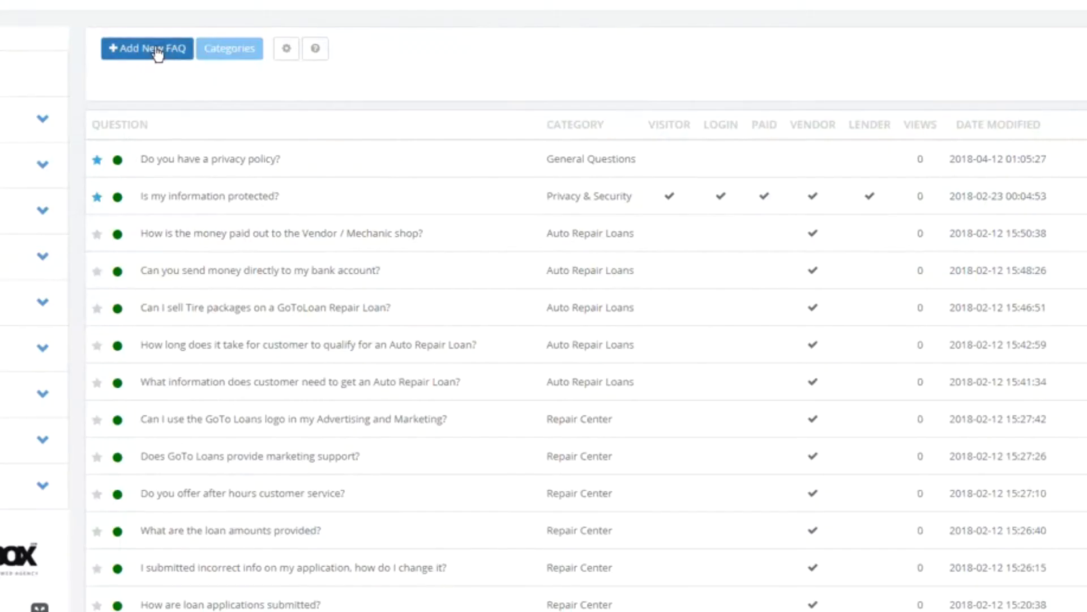
Step: Start a new FAQ in the CMS with the question "test question 1" and the answer "This is the test question 1"
click(149, 52)
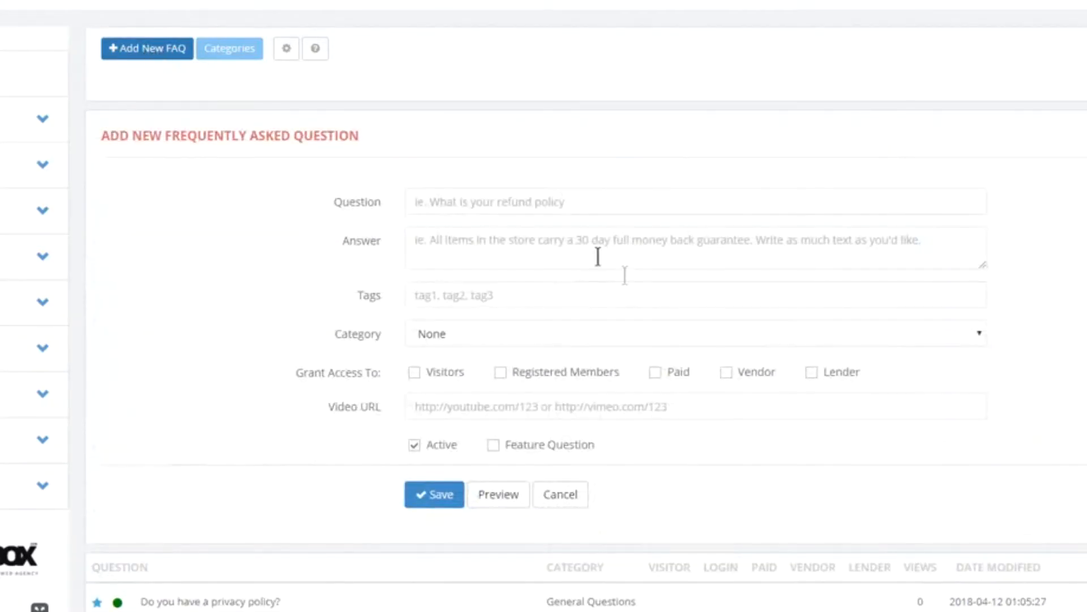
click(505, 205)
text(t)
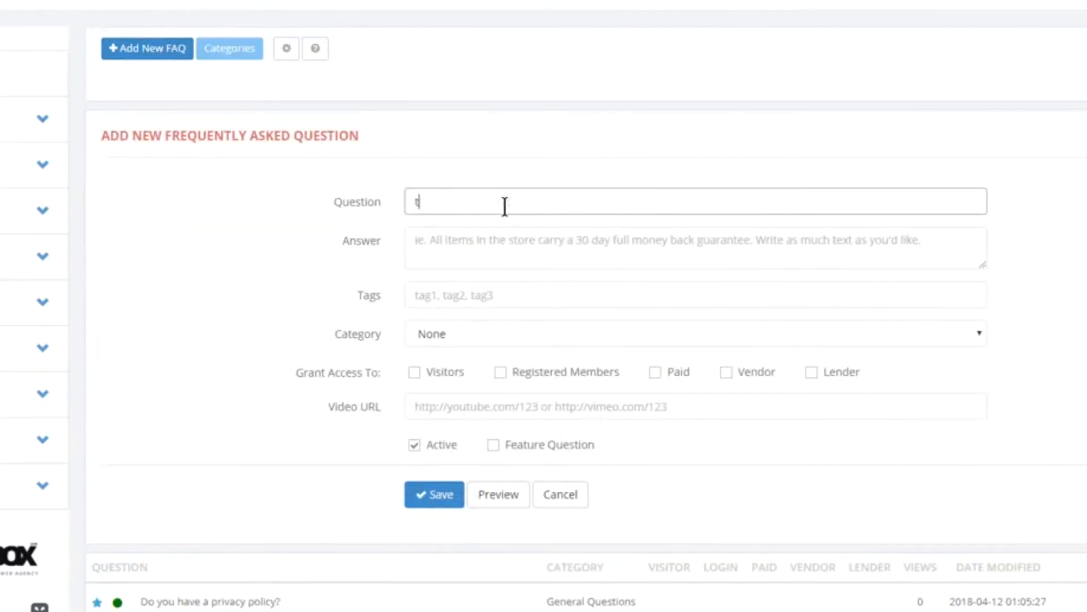
text(est question 1)
key(Tab)
text(This is the test question 1)
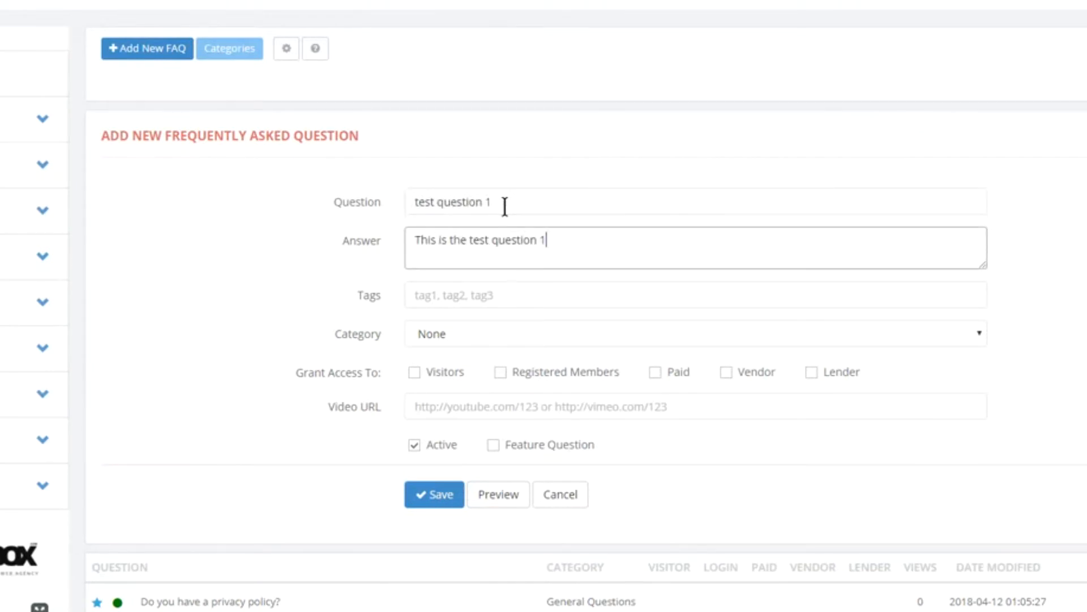
text( - <a h)
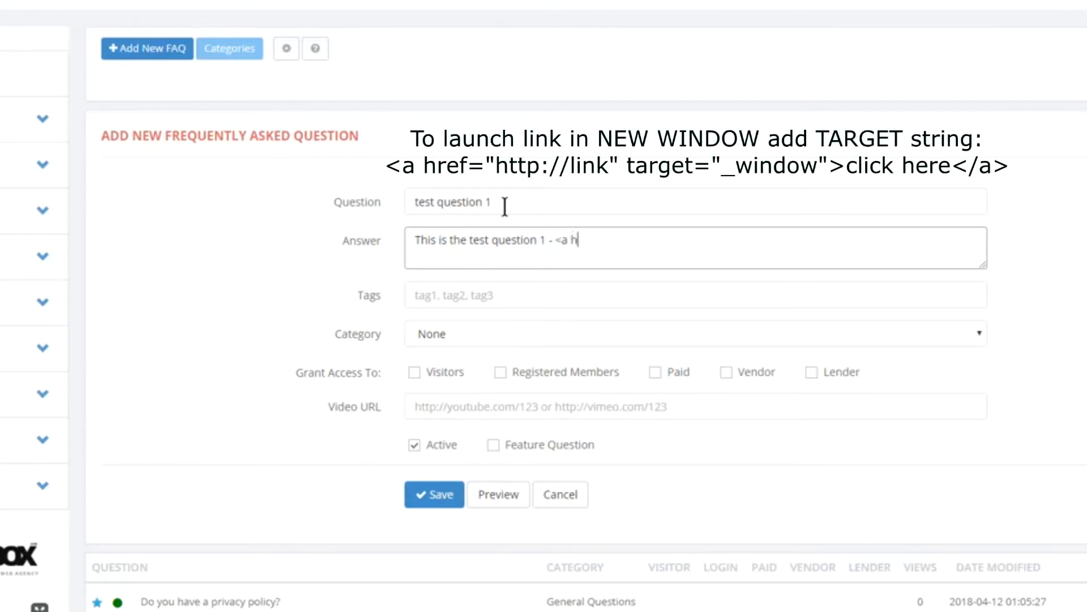
text(ref="http://google.com")
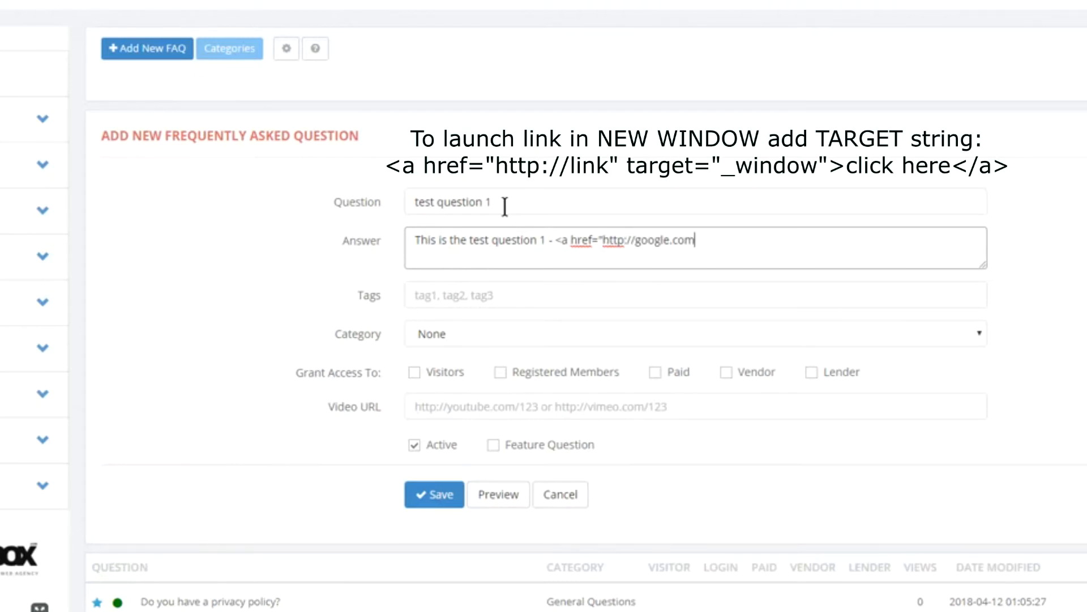
text(>click text to go to google)
key(BackSpace)
key(BackSpace)
key(BackSpace)
text(gle)
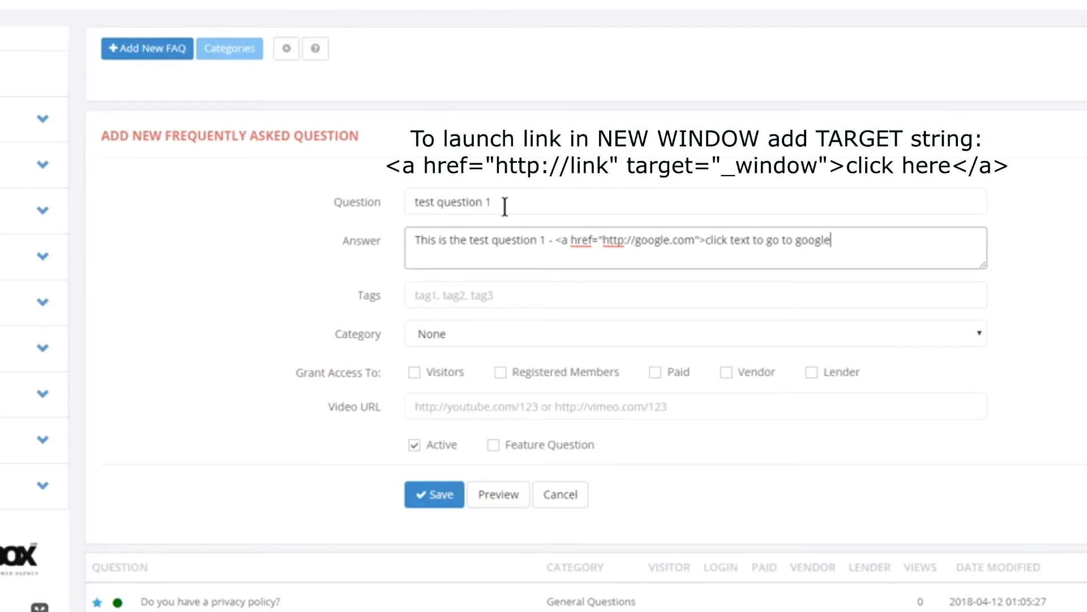
text(</a>)
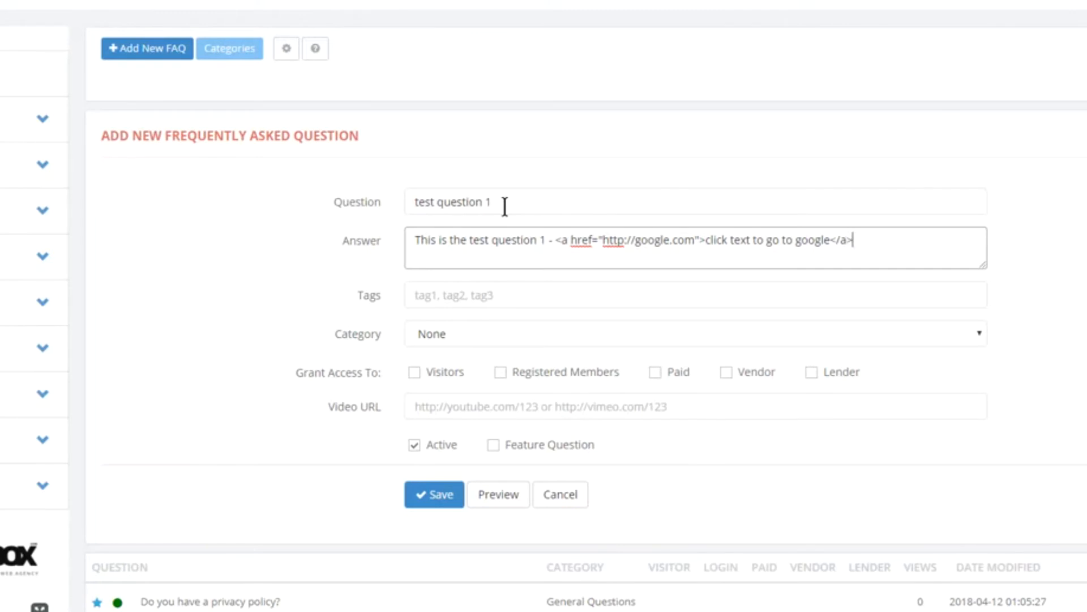
Step: End the answer with ". This is the text after the hyperlink" and set the tags to "test1, test2"
text(. This is the text after the hyperlink)
key(Tab)
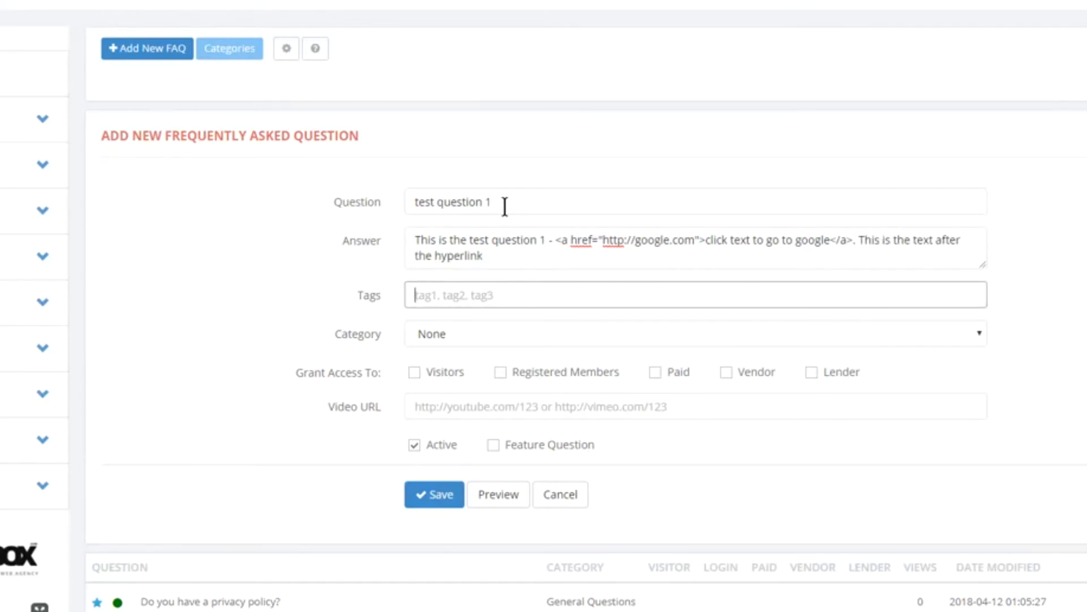
text(test1, test2)
Step: Assign the question to the Education category and grant access to Visitors, Registered Members and Paid
click(448, 335)
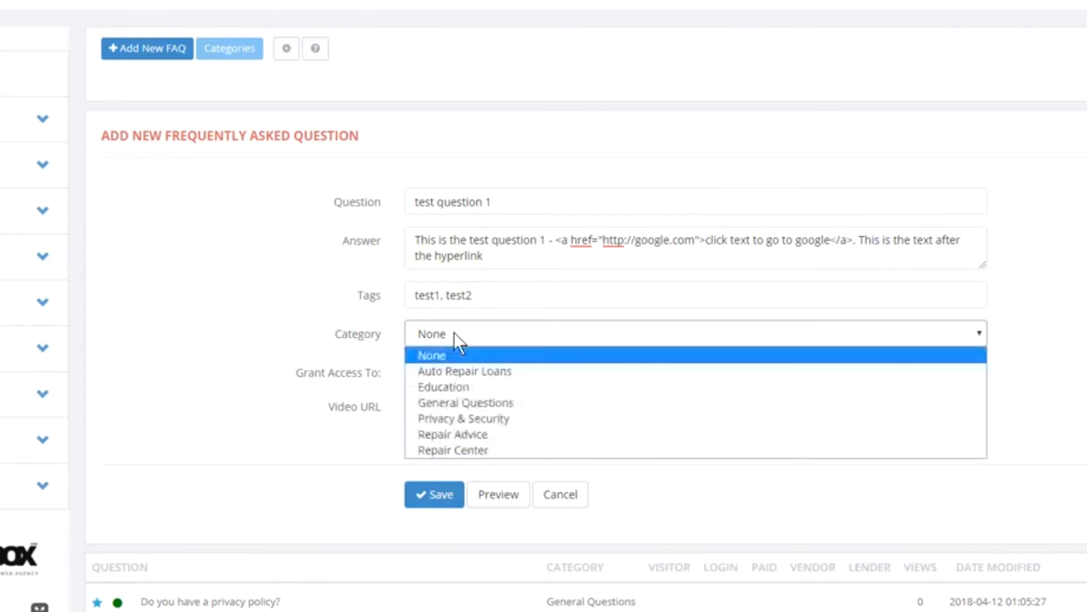
click(461, 387)
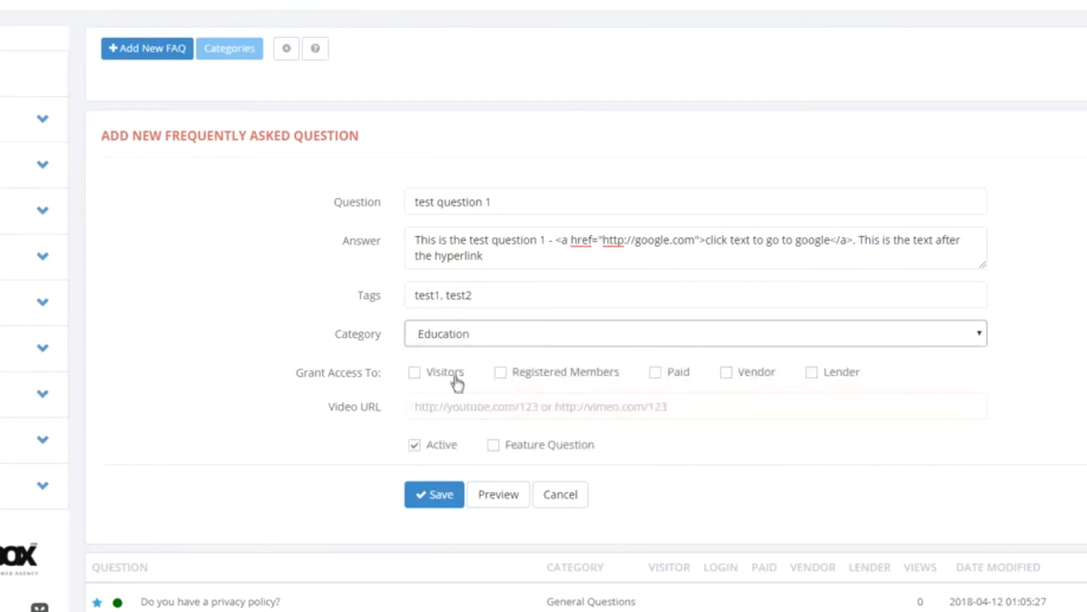
click(415, 372)
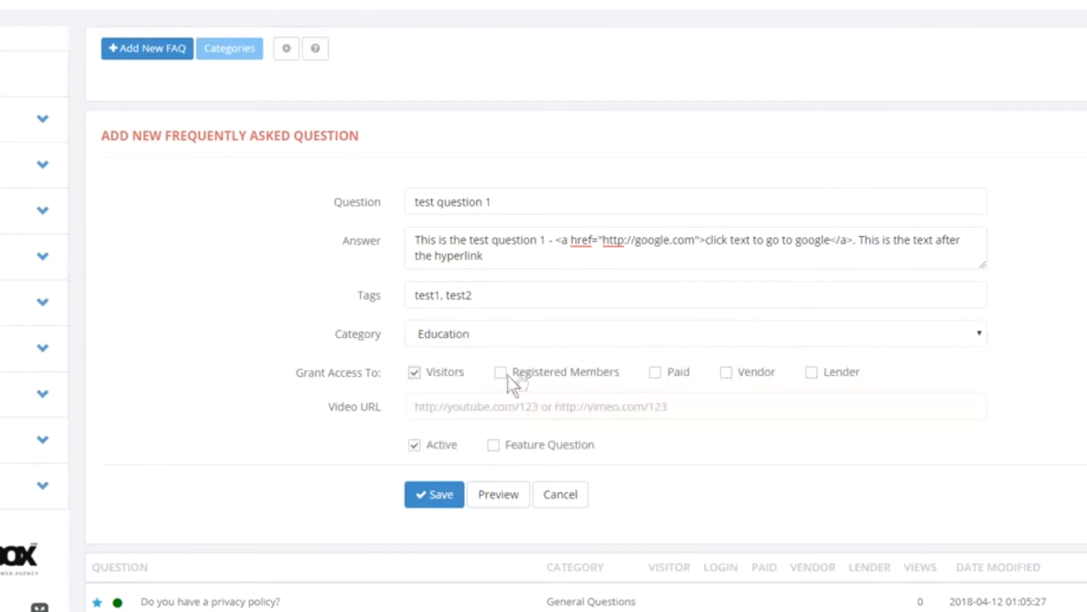
click(655, 372)
click(460, 405)
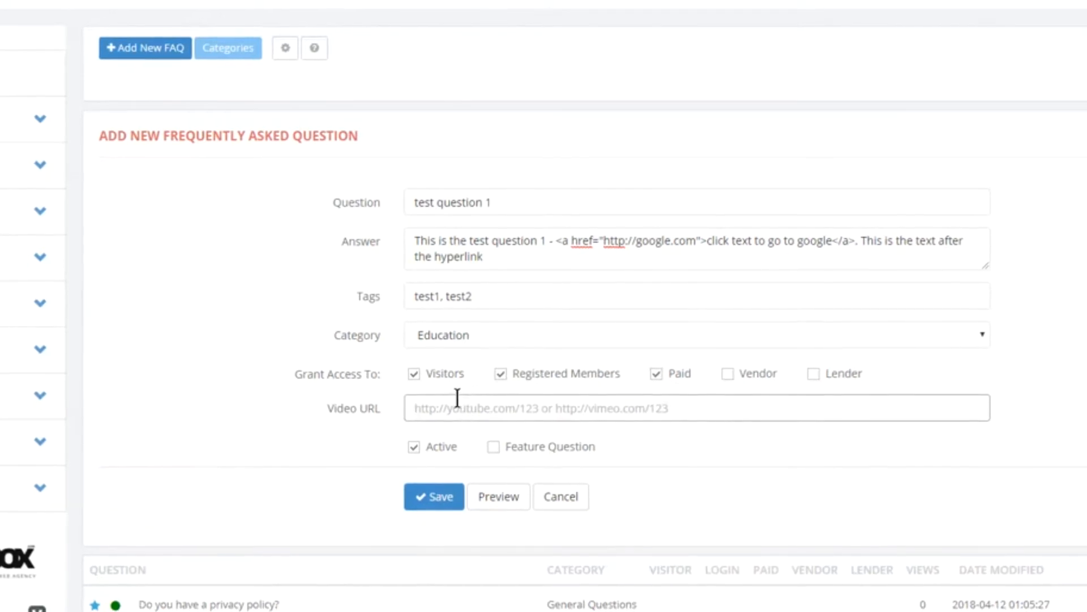
text(https://www.youtube.com/watch?v=qX6oJsspxLs)
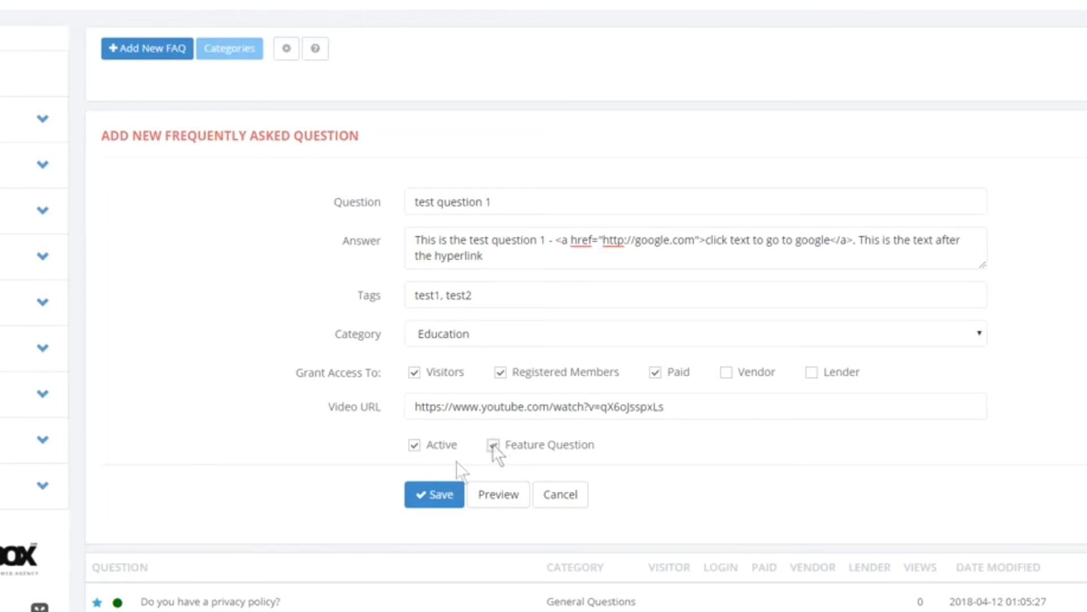
click(423, 496)
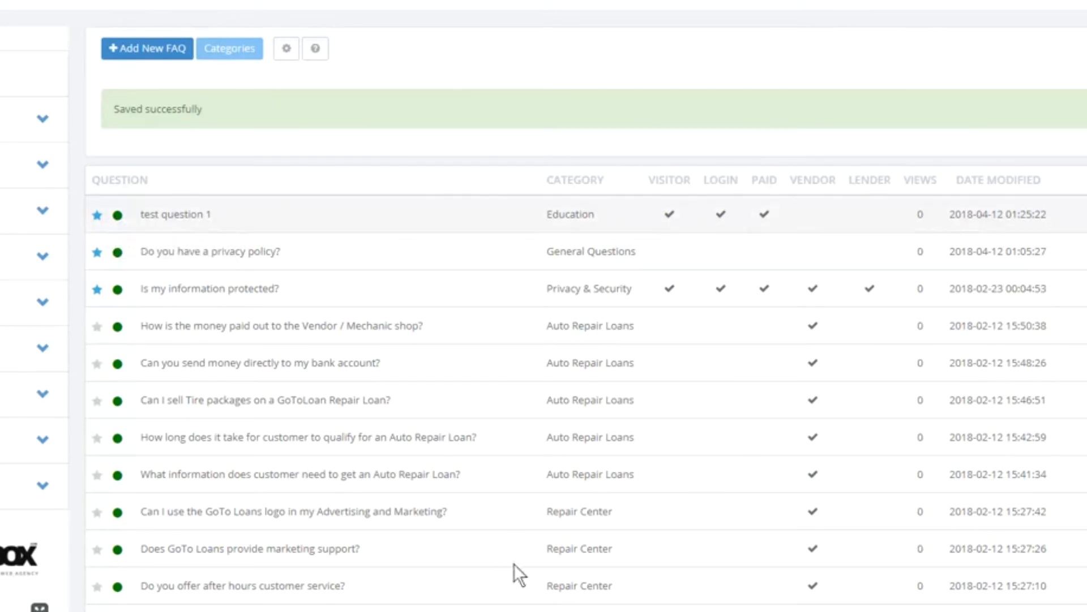
Step: Switch the Feature Question option of "test question 1" off and back on, and update the question
click(494, 570)
click(435, 610)
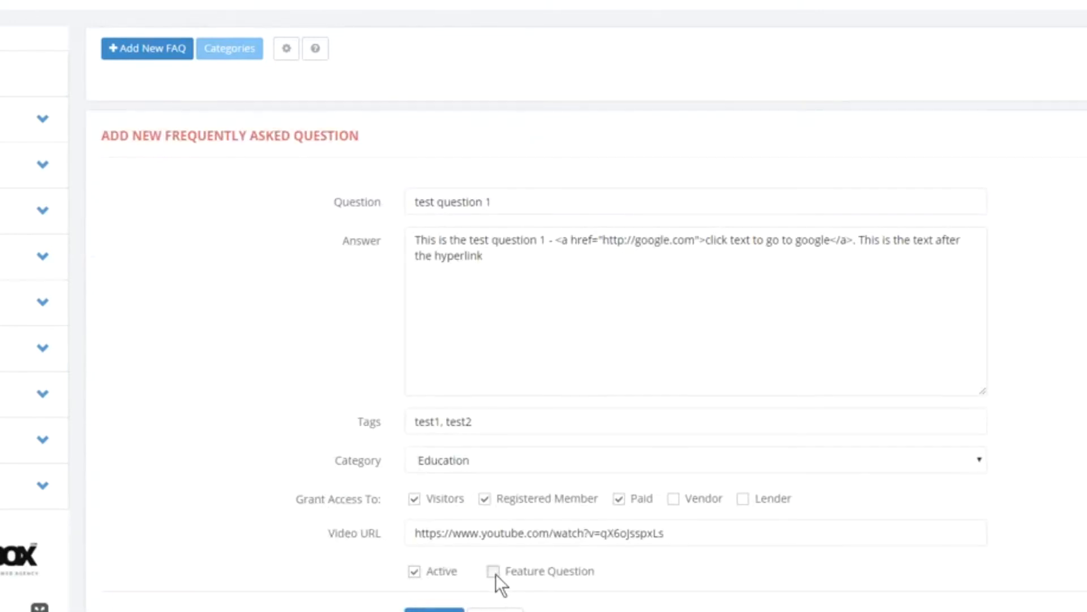
click(493, 571)
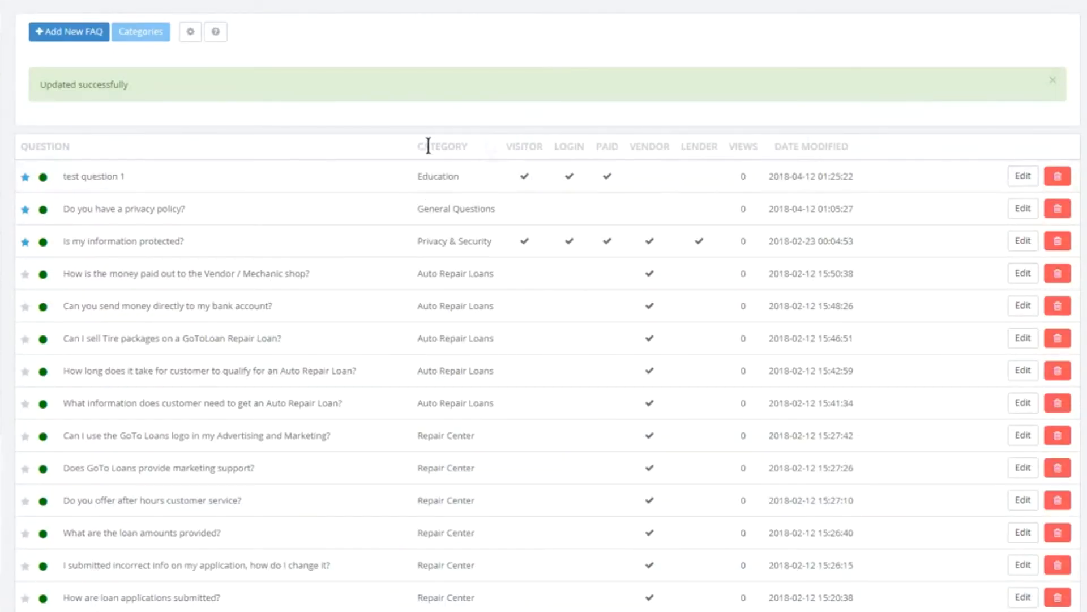
click(1023, 176)
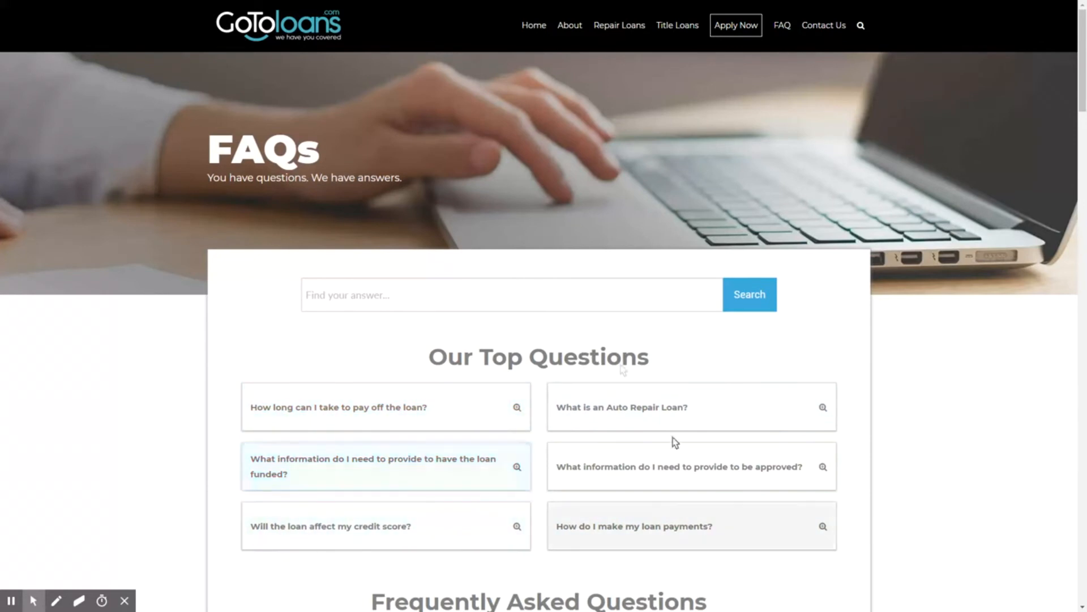
Step: Reload the public FAQ page, view the "test question 1" answer with its Google link under Our Top Questions, and close it
right_click(114, 371)
click(89, 359)
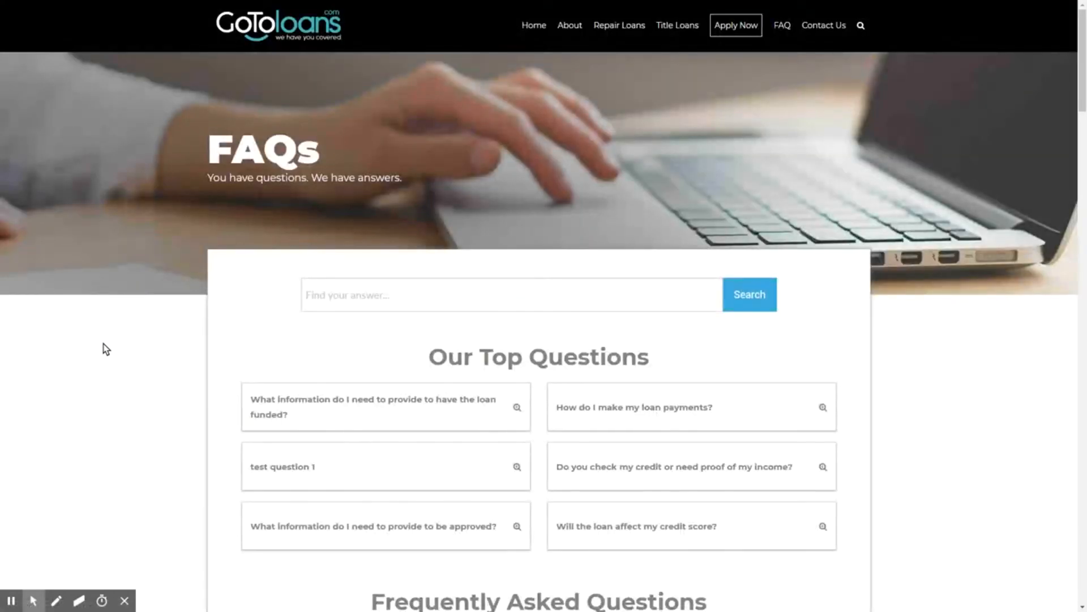
click(442, 470)
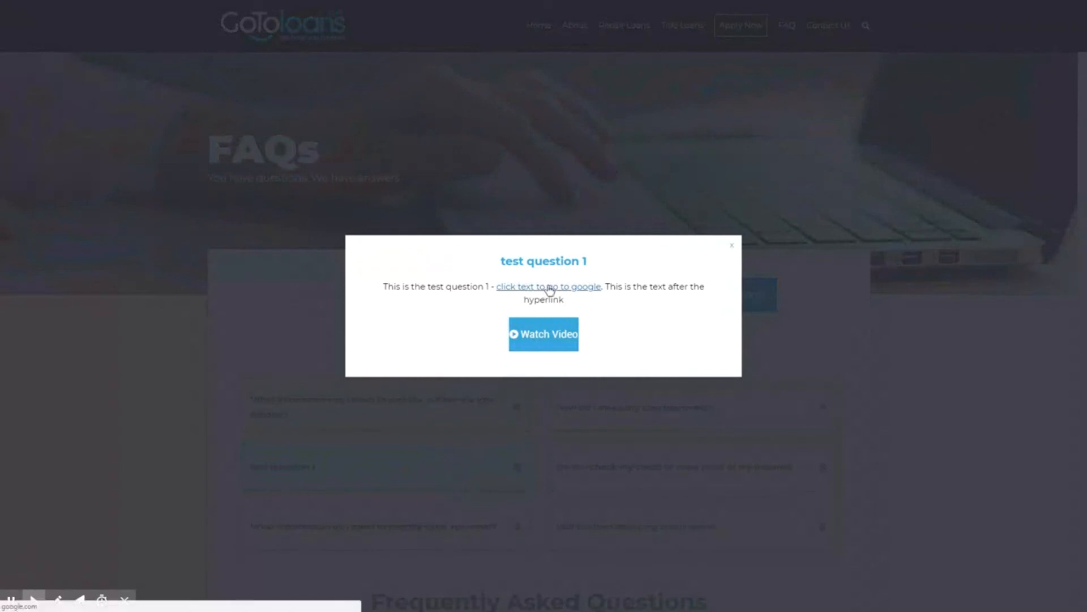
click(116, 356)
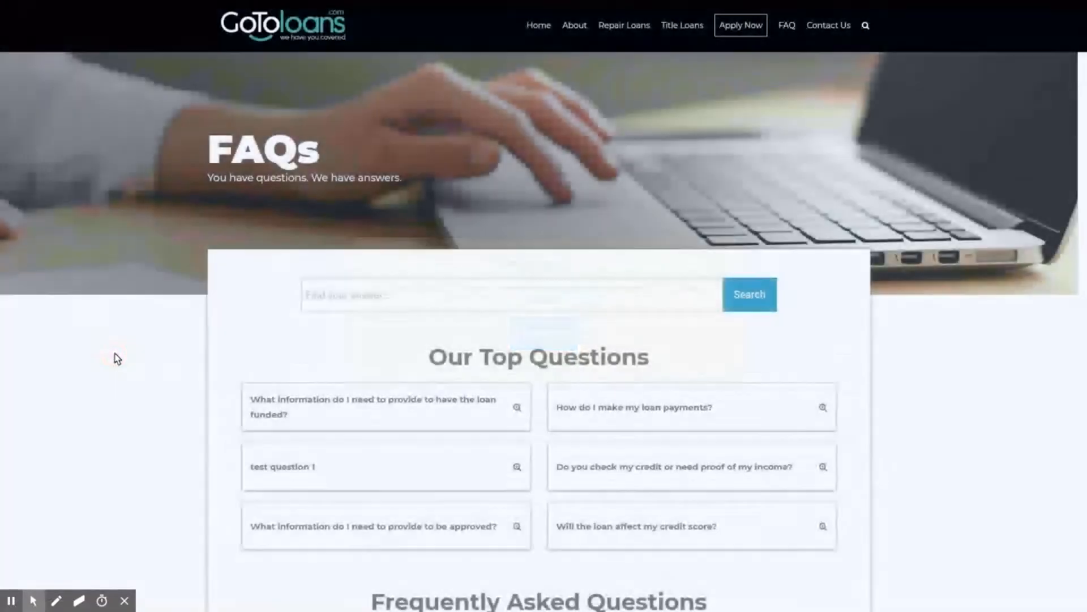
Step: Search the public FAQ page for "quest"
click(409, 290)
text(quest)
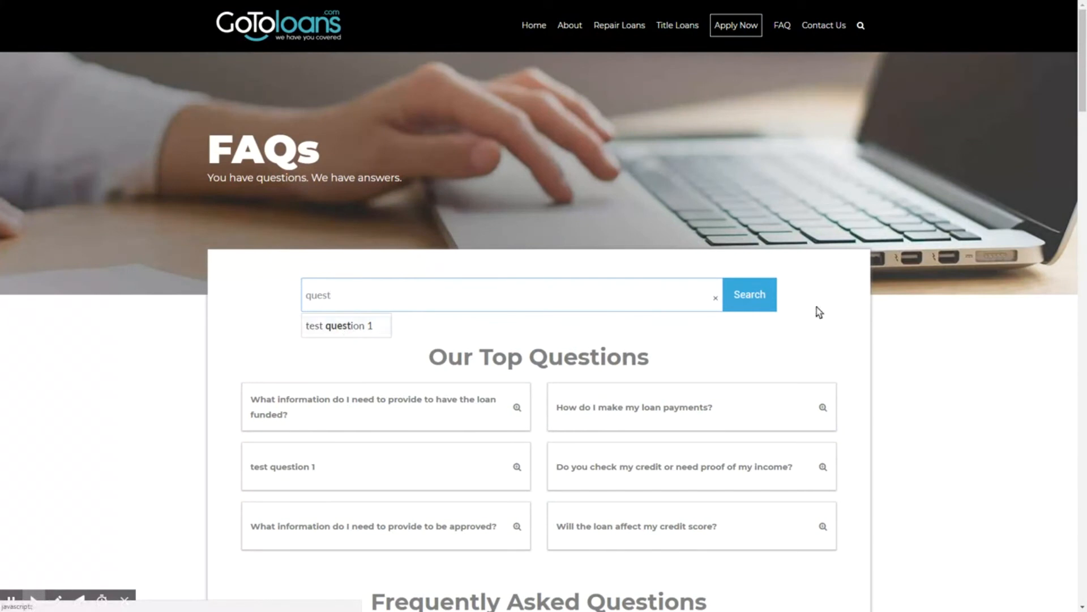
click(754, 297)
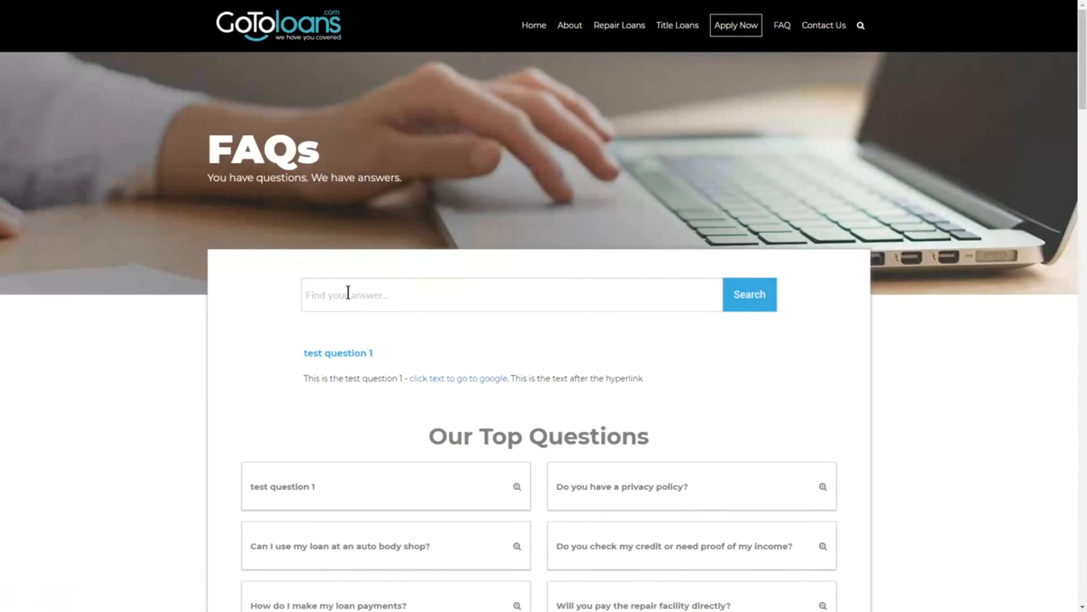
Step: Find "test question 1" in the Education section of the public FAQ page and expand it
scroll(139, 333, down, 15)
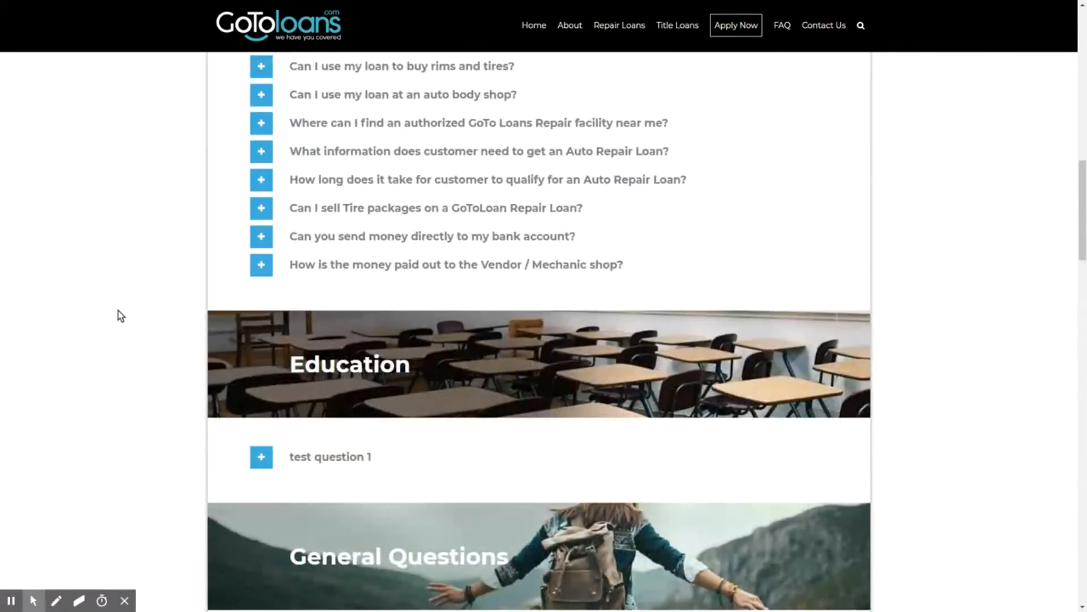
scroll(119, 311, down, 2)
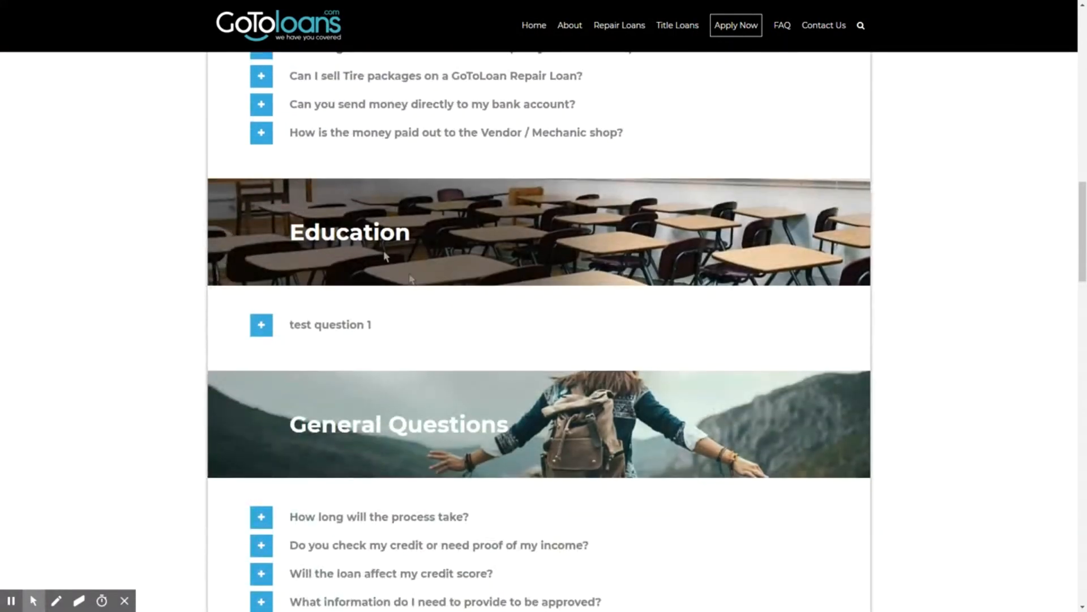
click(262, 326)
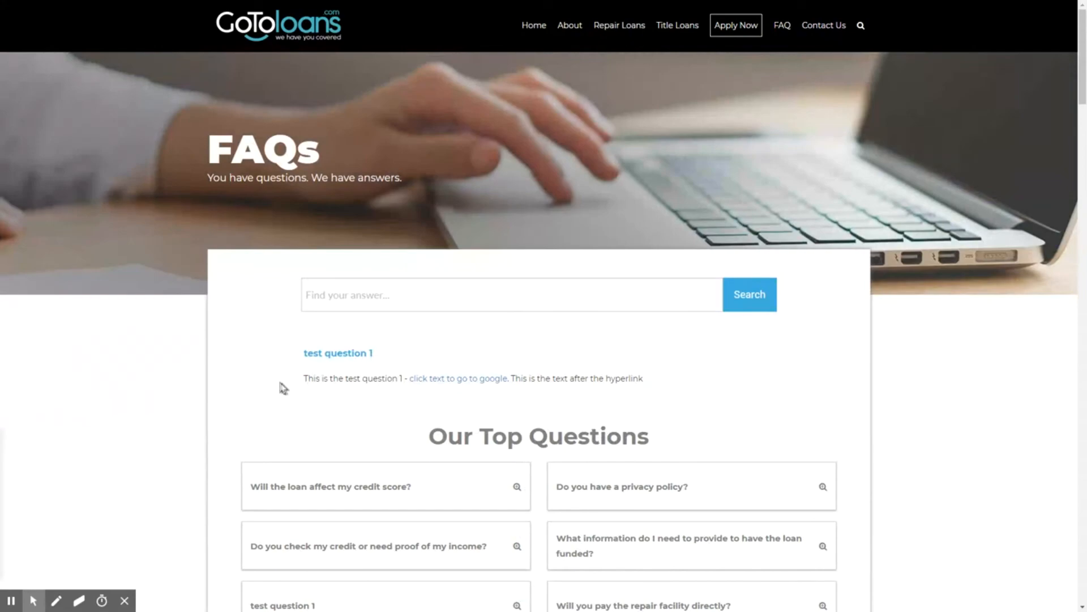
Step: Open "test question 1" from Our Top Questions, bring up its linked video, and close the video window
scroll(340, 351, down, 5)
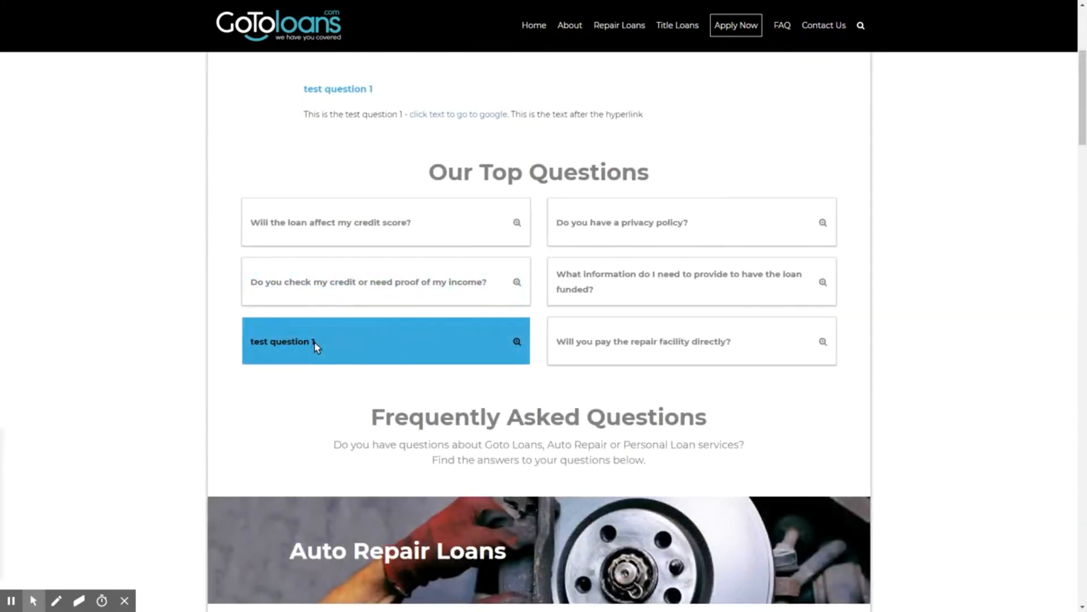
click(375, 343)
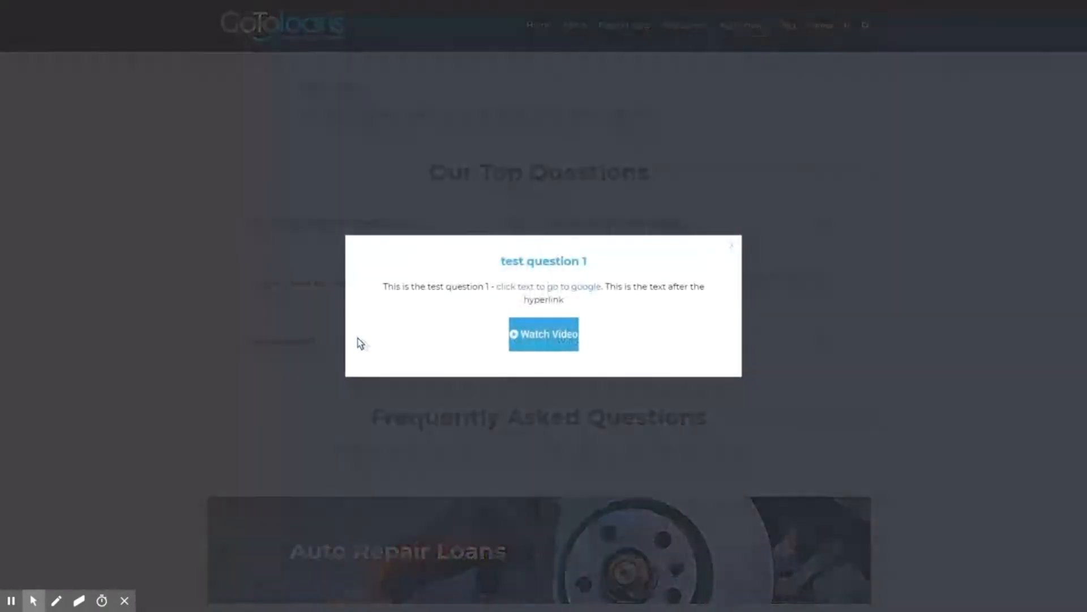
click(546, 337)
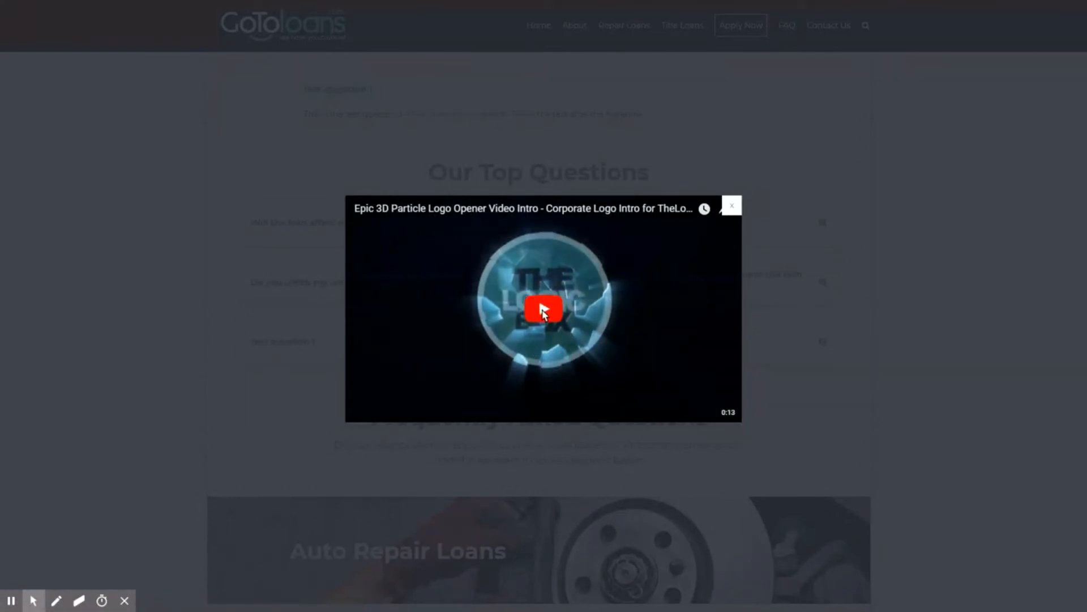
click(733, 207)
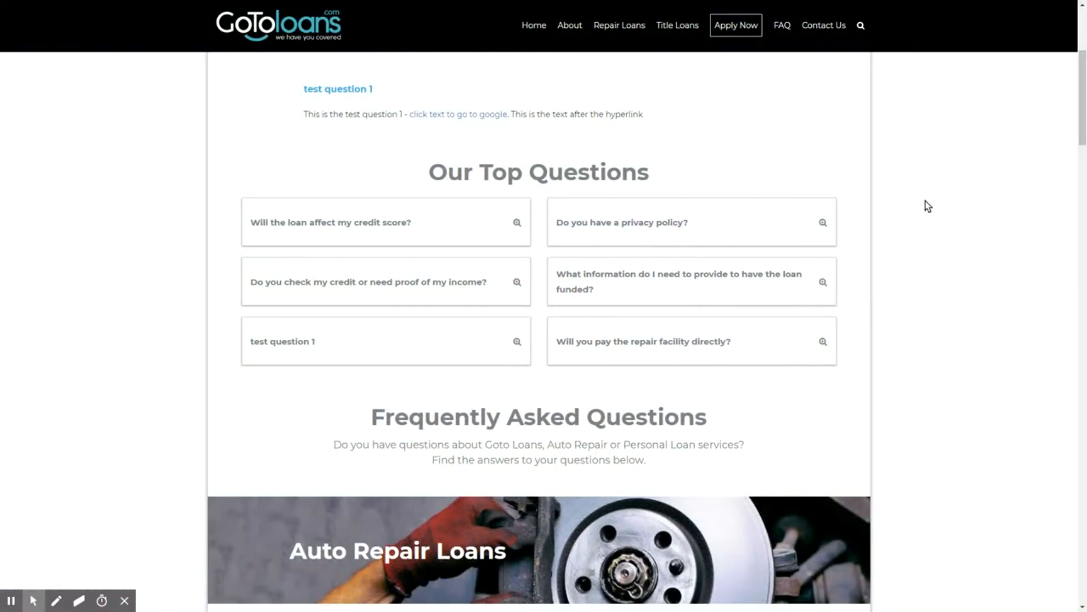
Step: Return to the CMS question list and open the FAQ Settings
scroll(850, 405, up, 5)
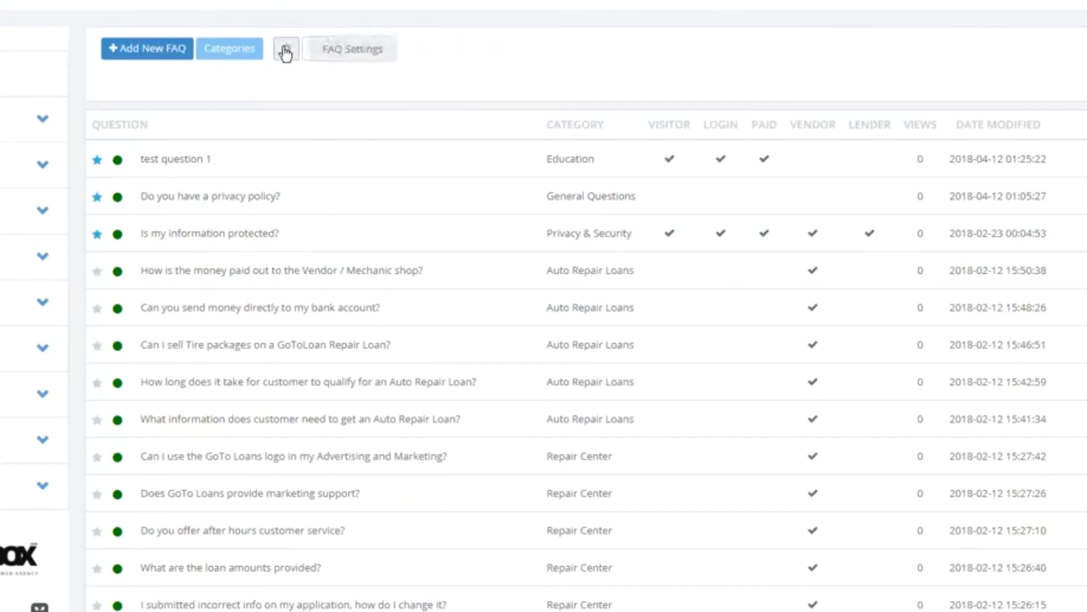
click(288, 54)
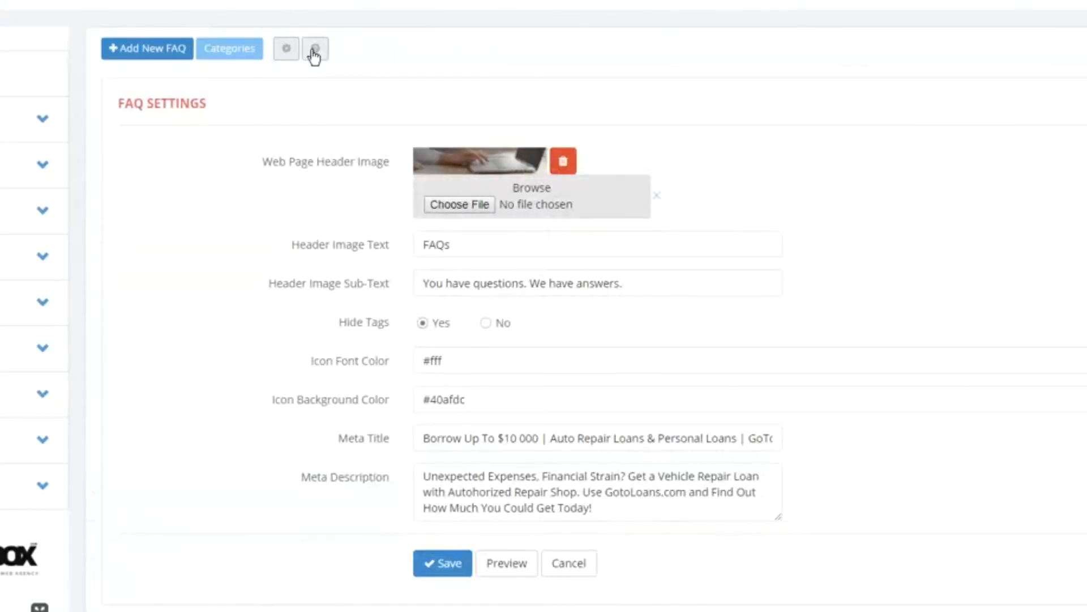